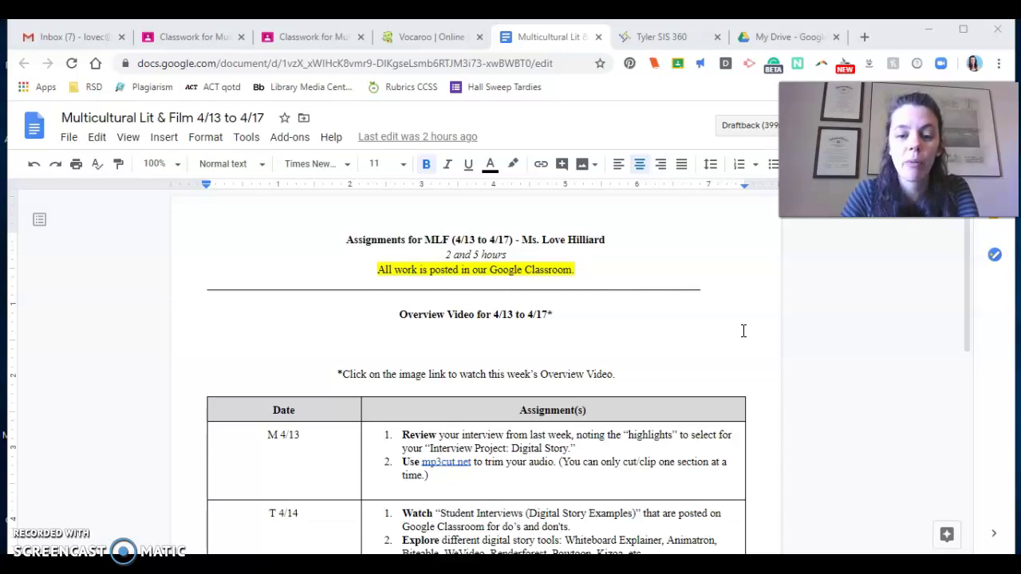
# Scroll the doc down to the full assignment table and the Due Dates section, showing Monday 4/13's mp3cut.net task.
pyautogui.scroll(-1, 743, 330)
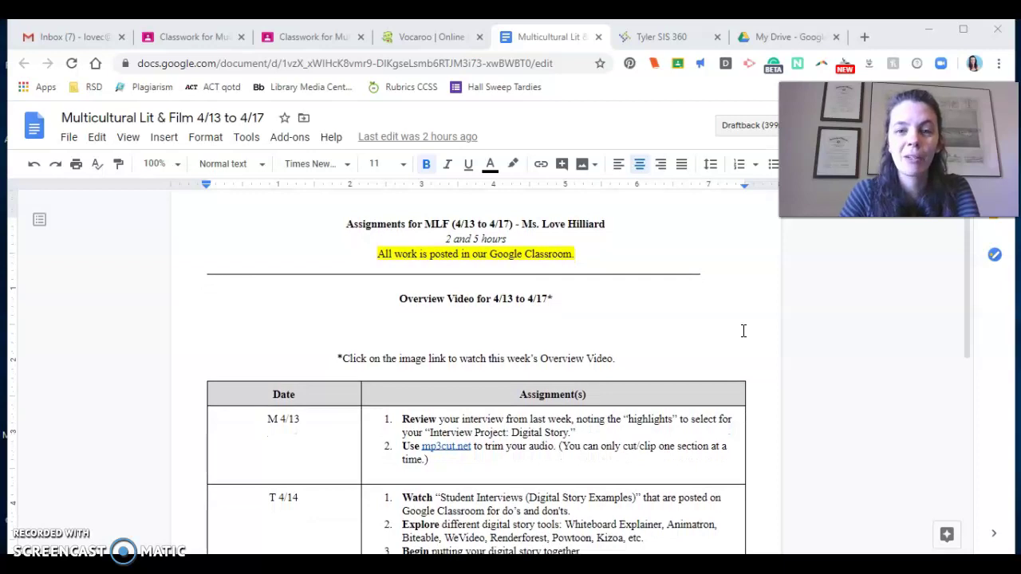
pyautogui.scroll(-3, 758, 335)
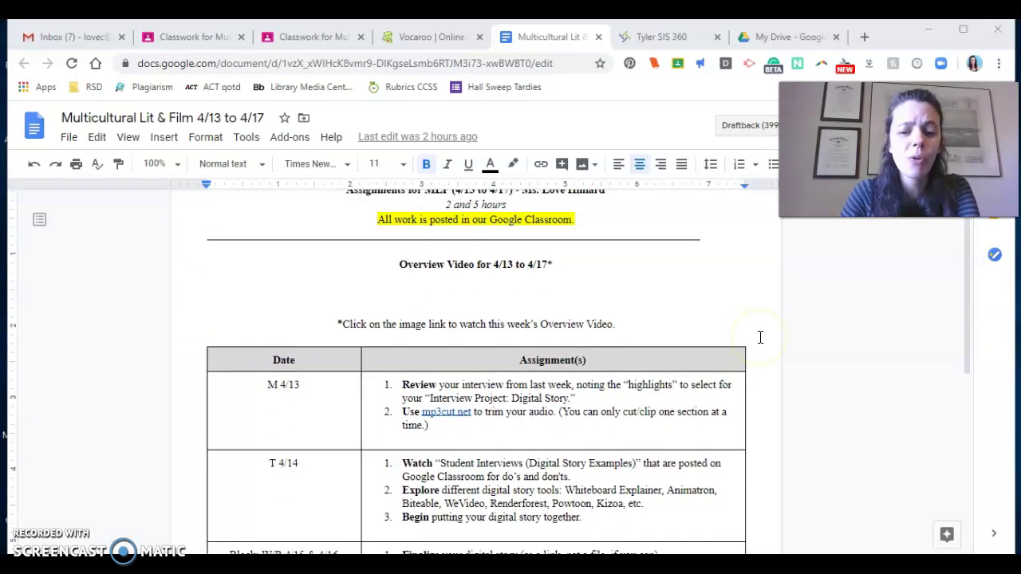
pyautogui.scroll(-2, 760, 338)
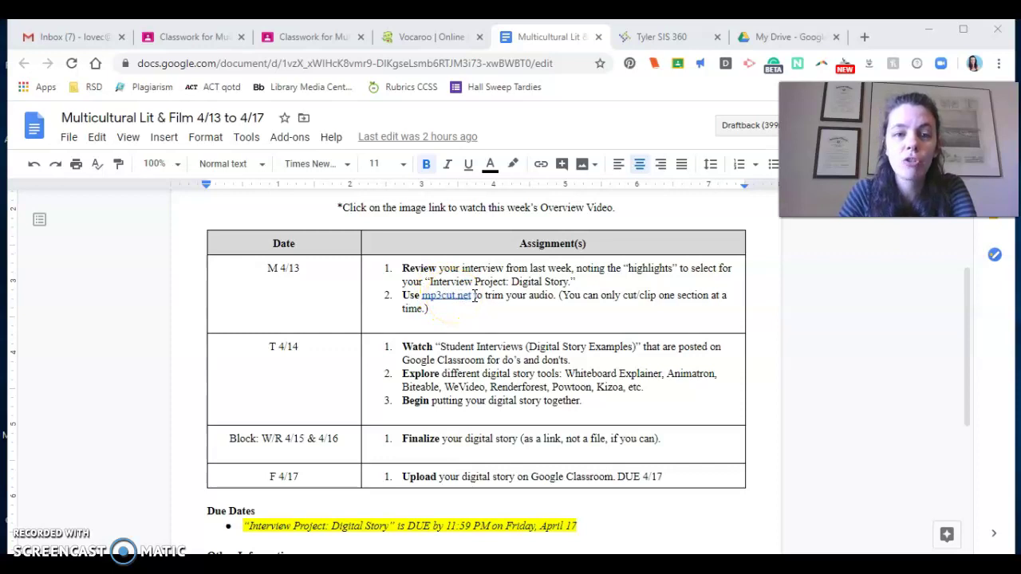
# Open the schedule's mp3cut.net link in a new tab, then return to the Vocaroo recording.
pyautogui.click(444, 295)
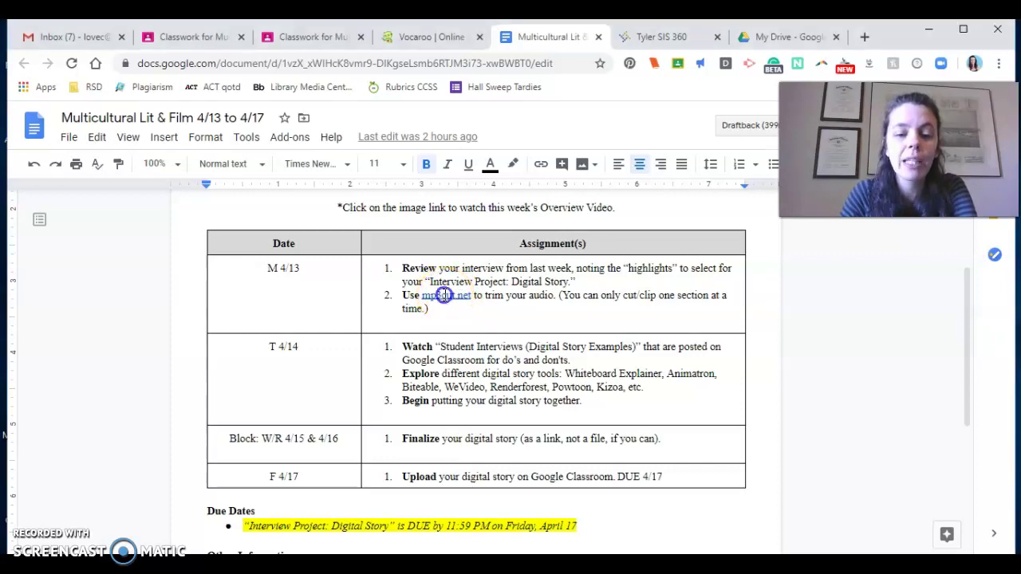
pyautogui.click(506, 317)
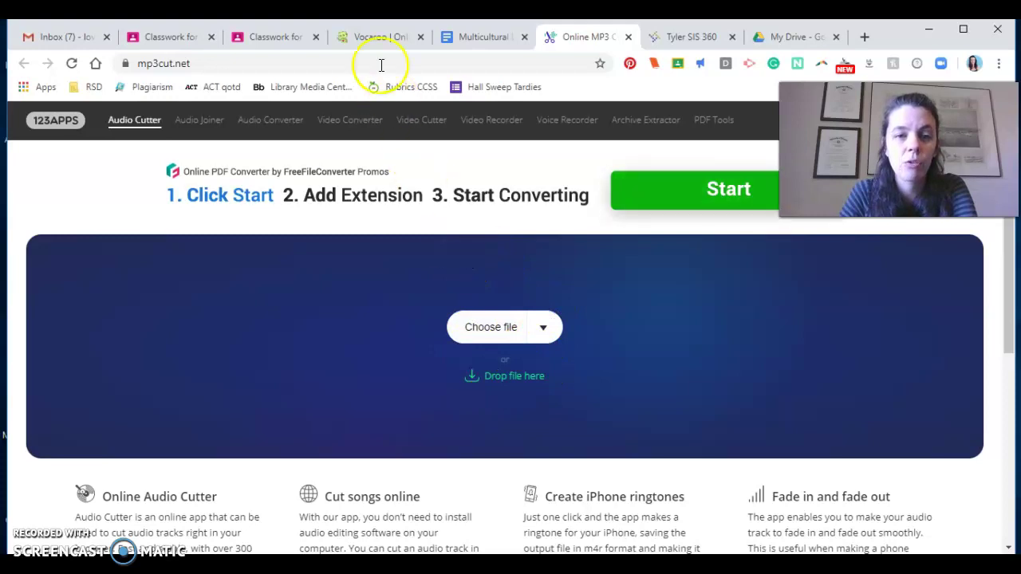
pyautogui.click(371, 38)
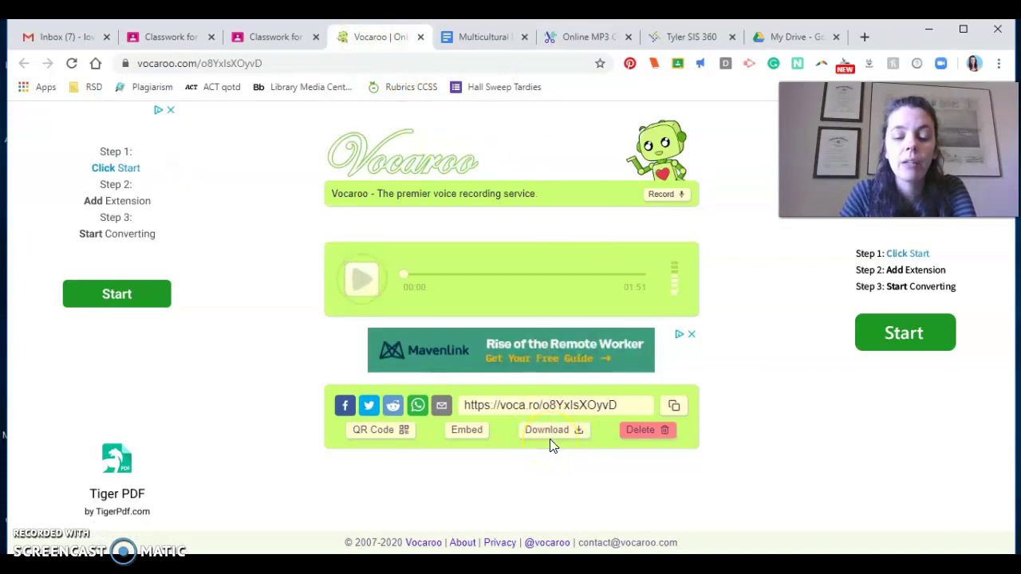
# Download the 01:51 Vocaroo interview as an mp3 and go back to the Online MP3 Cutter.
pyautogui.click(568, 432)
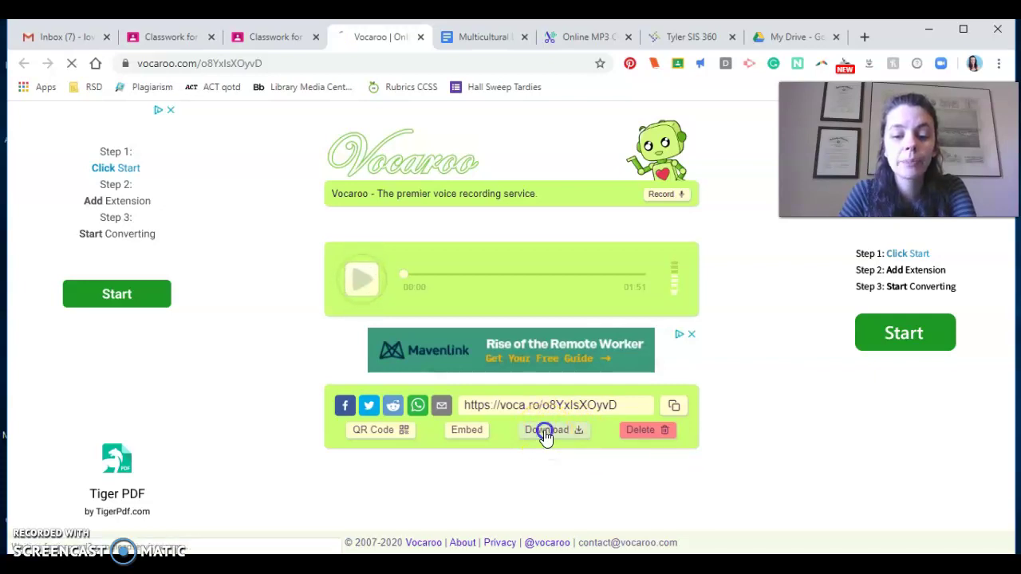
pyautogui.scroll(-1, 365, 296)
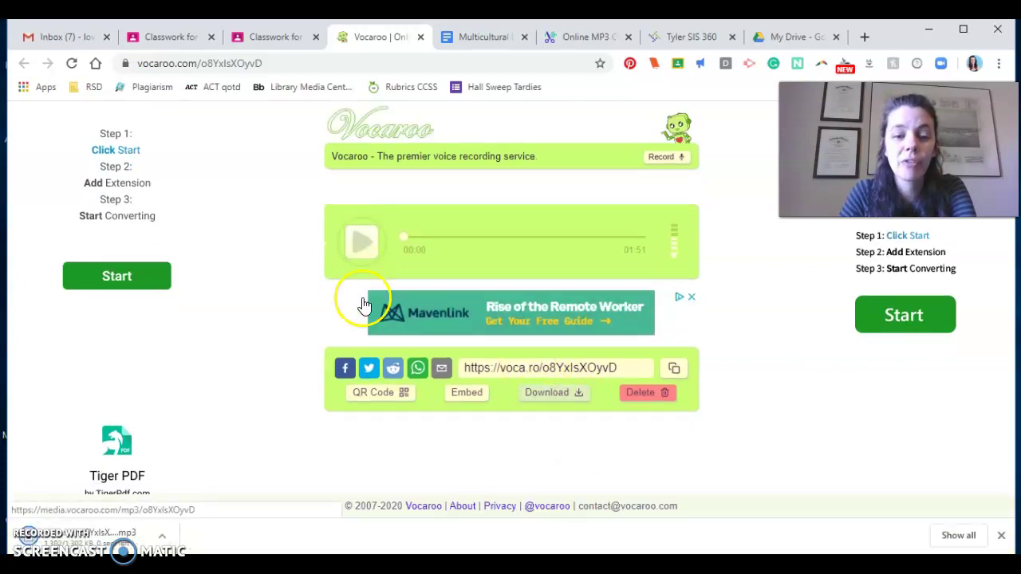
pyautogui.click(364, 248)
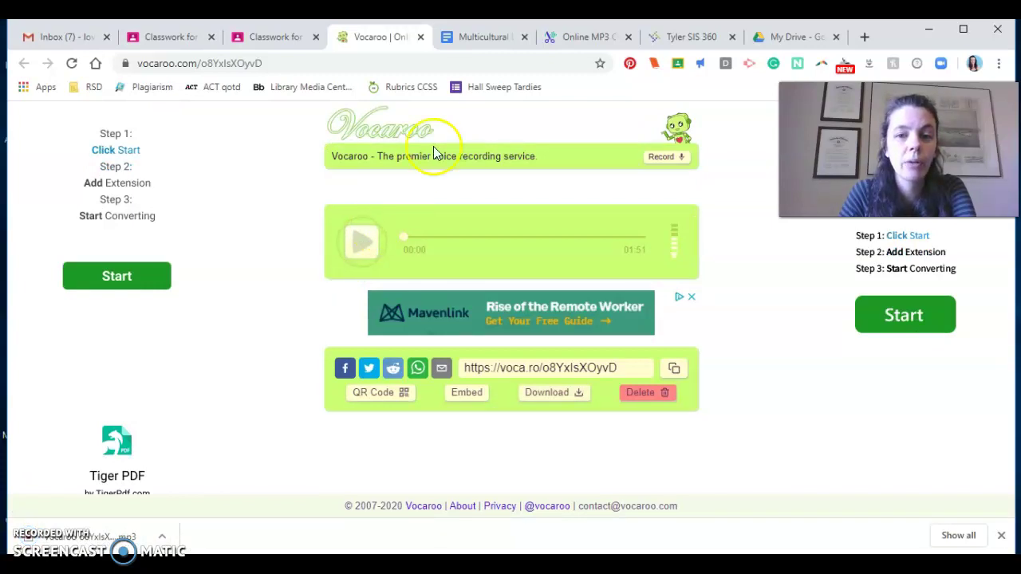
pyautogui.click(586, 39)
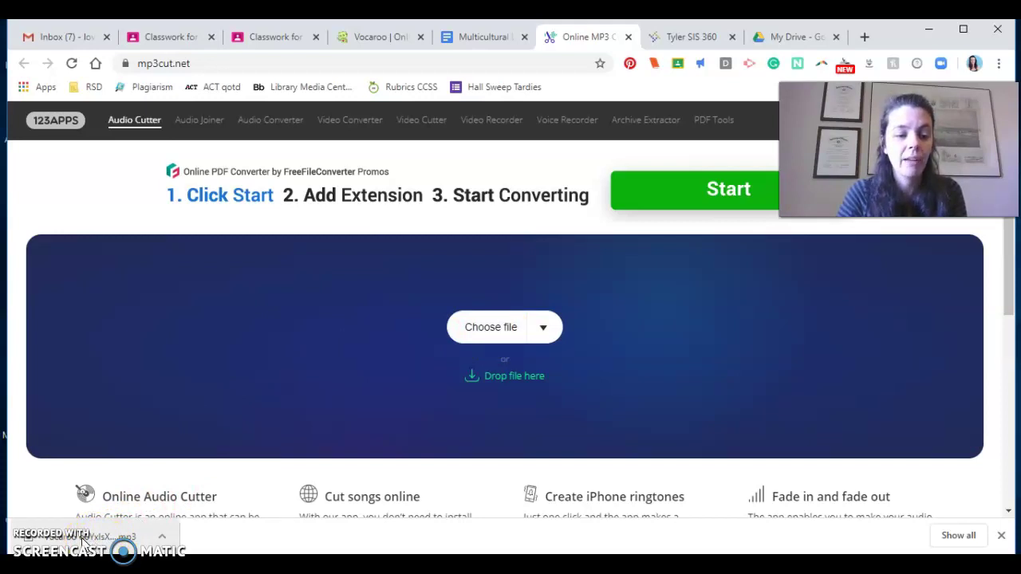
# Load the downloaded interview mp3 into the Audio Cutter and play its first 2.7 seconds.
pyautogui.moveTo(82, 541); pyautogui.dragTo(505, 305)
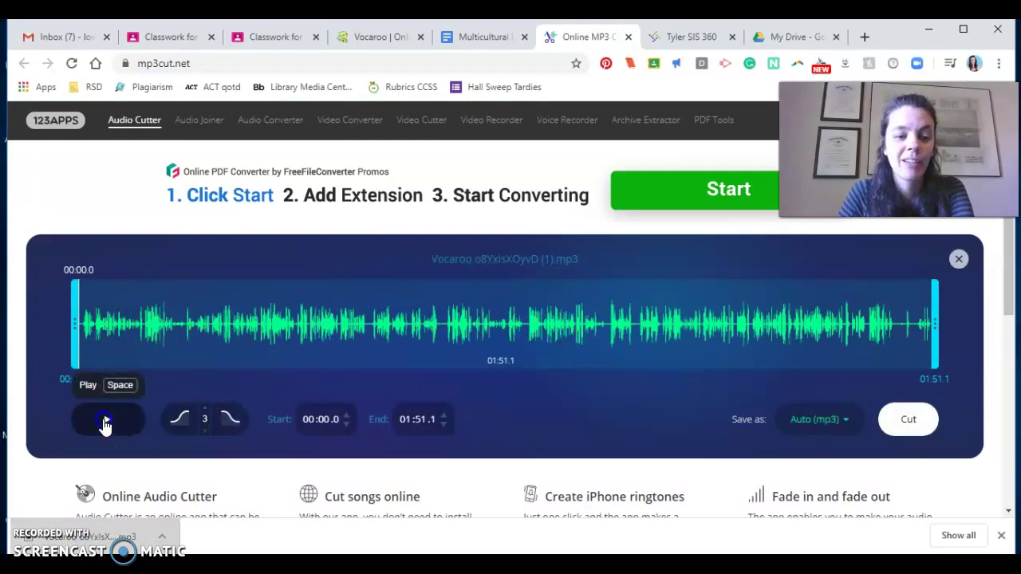
pyautogui.click(106, 421)
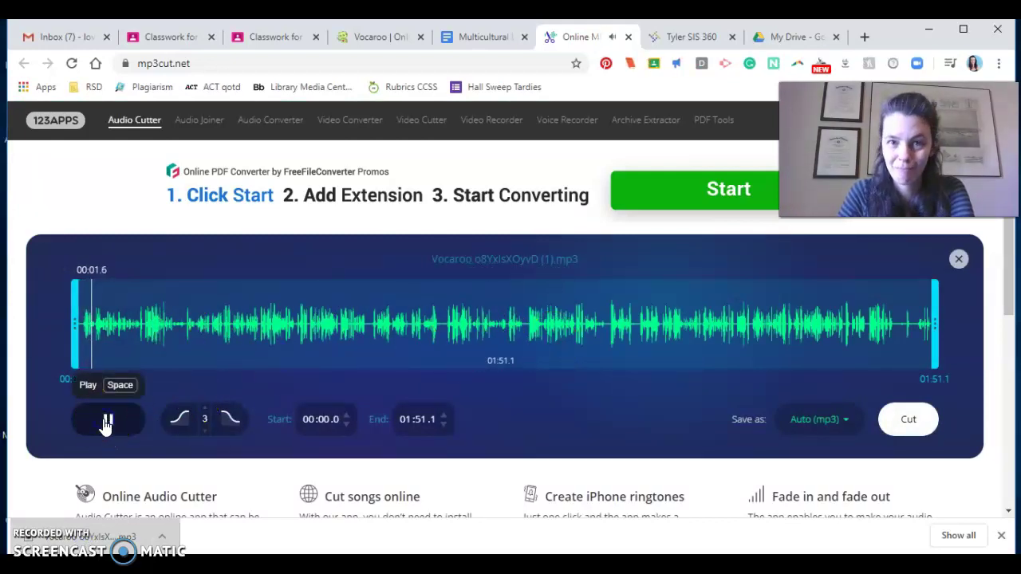
pyautogui.click(106, 423)
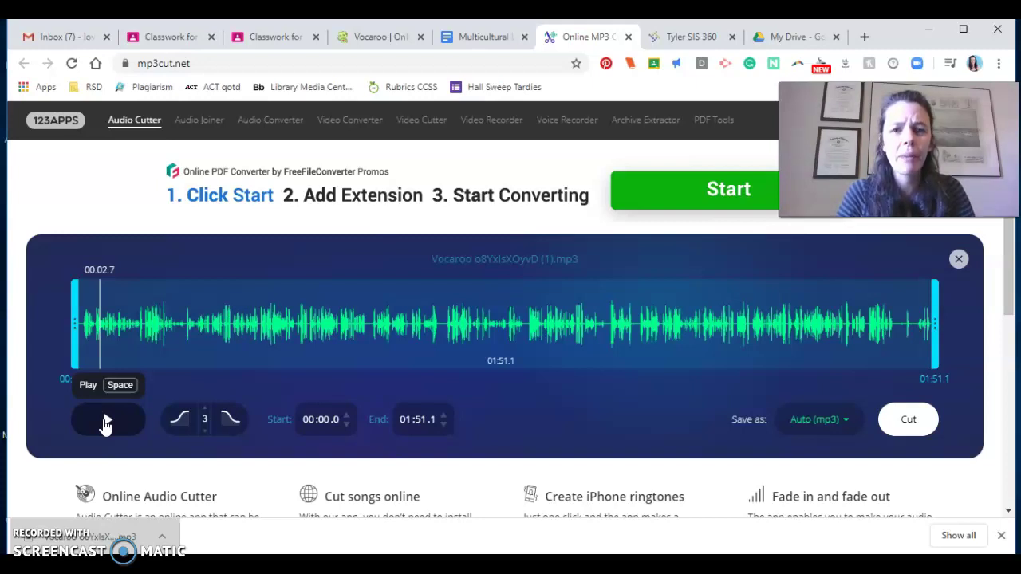
pyautogui.click(72, 327)
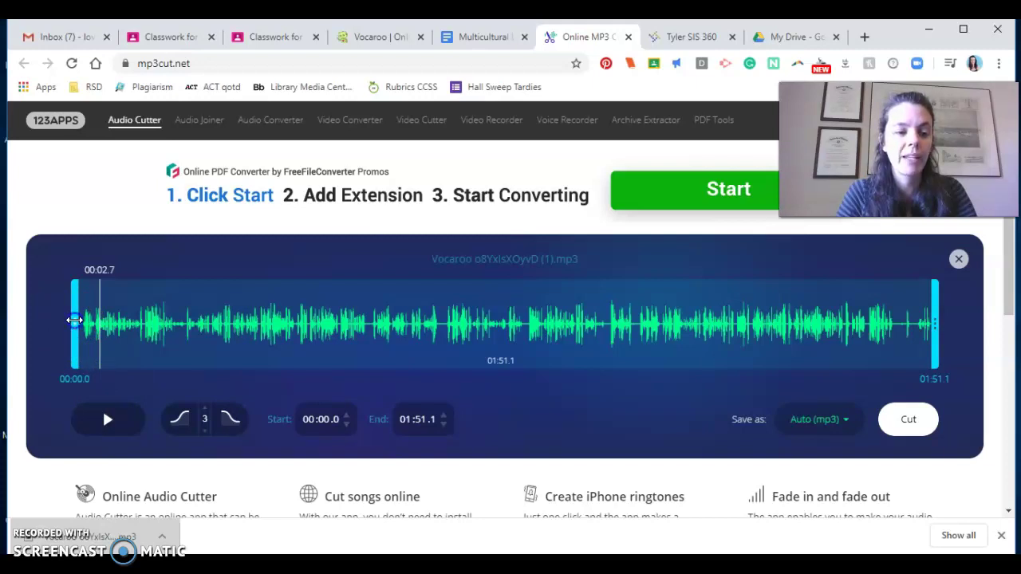
# Trim the clip to 00:56.7–01:10.8 (14.1 seconds) and preview the selection.
pyautogui.moveTo(74, 320); pyautogui.dragTo(511, 310)
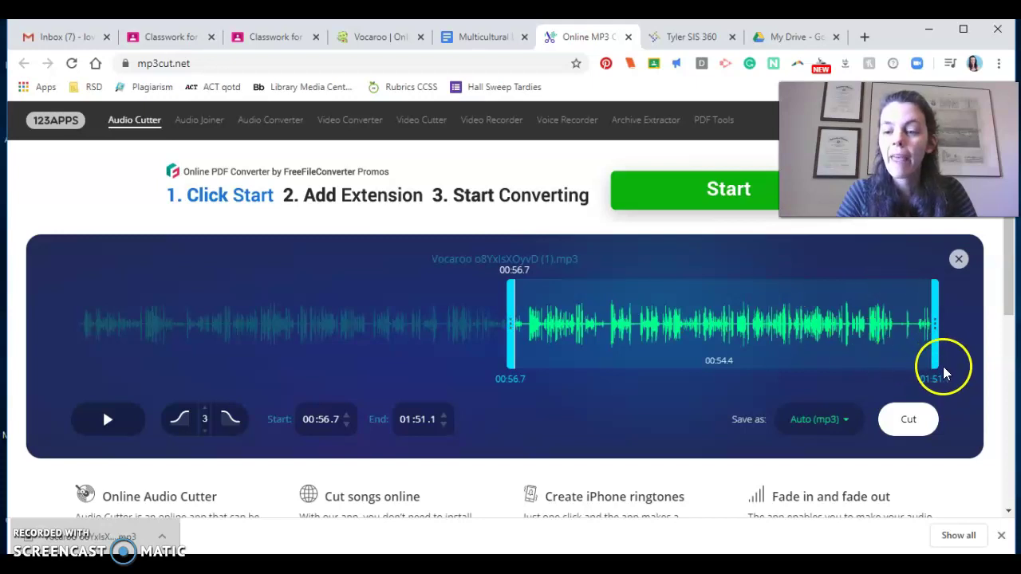
pyautogui.moveTo(935, 351); pyautogui.dragTo(535, 350)
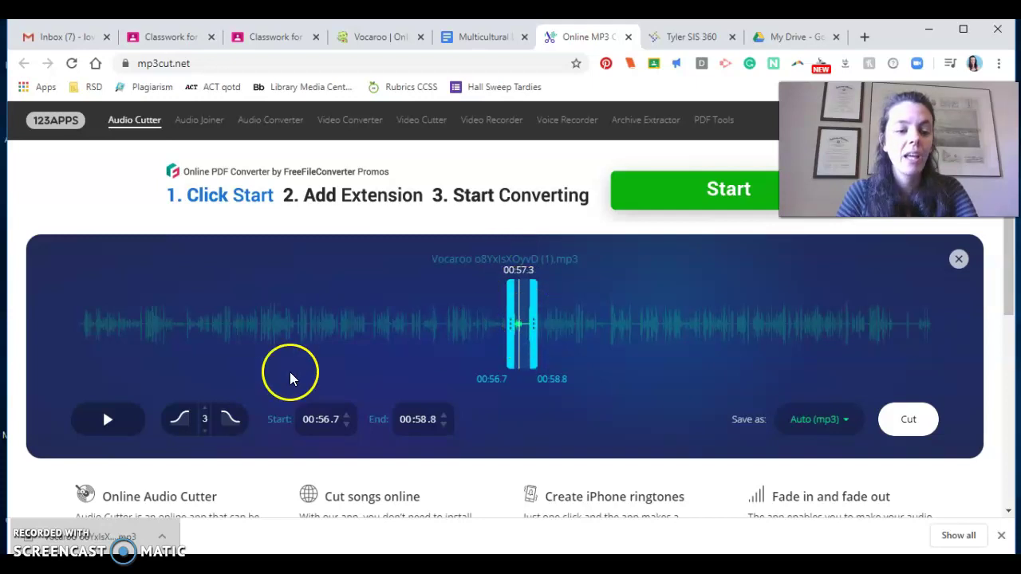
pyautogui.click(109, 420)
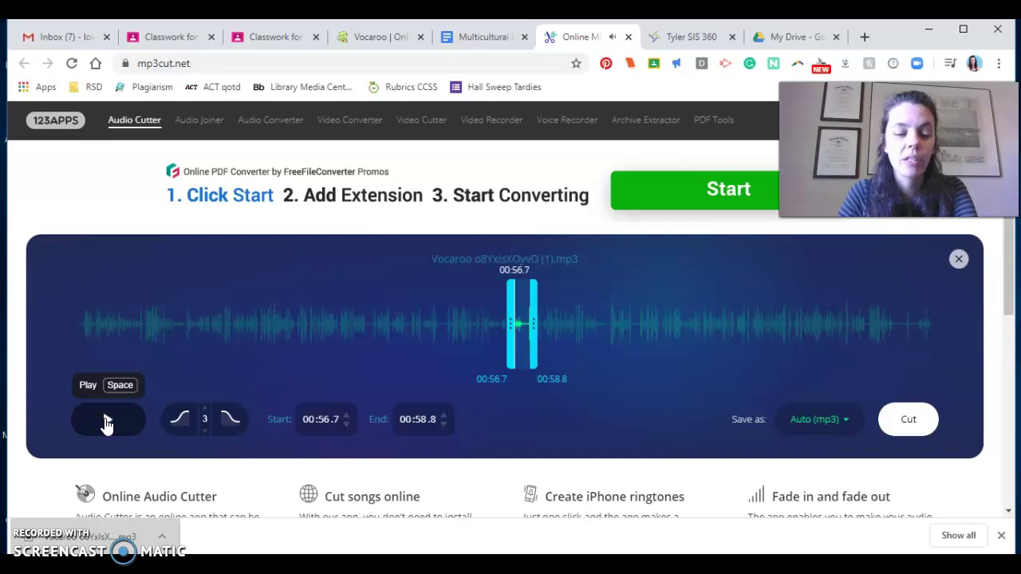
pyautogui.click(108, 423)
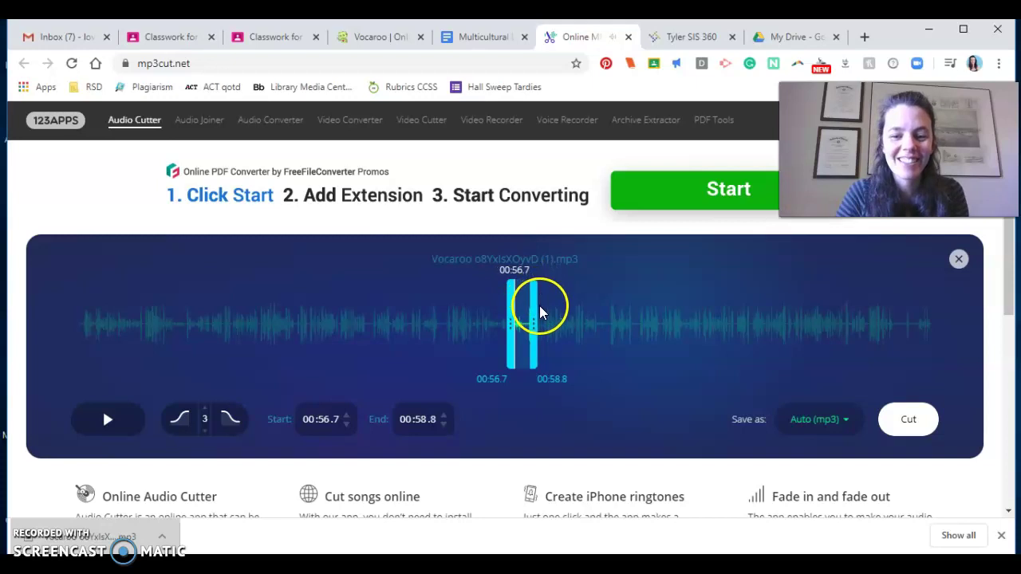
pyautogui.moveTo(532, 307); pyautogui.dragTo(624, 305)
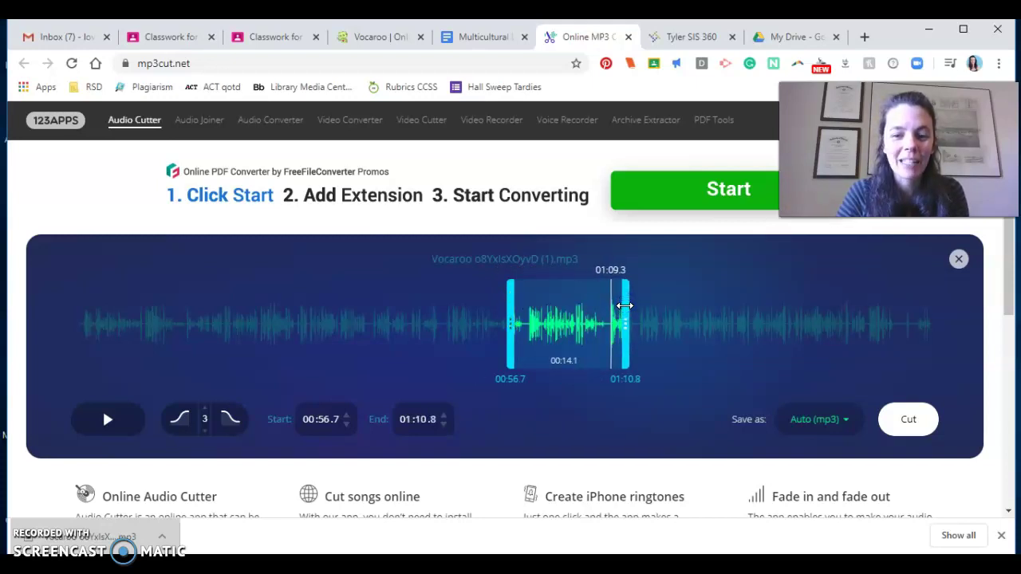
pyautogui.moveTo(519, 307); pyautogui.dragTo(516, 314)
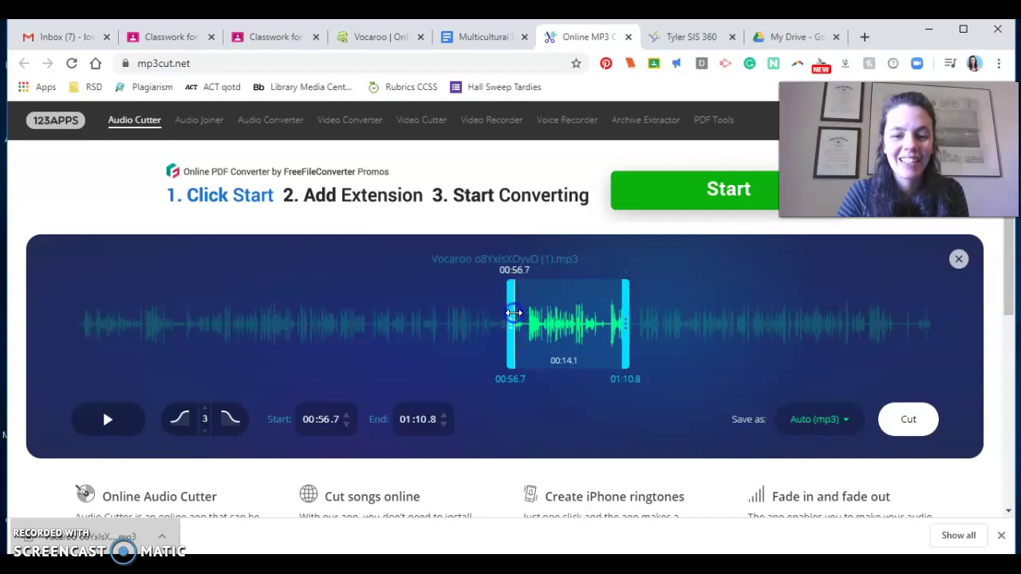
pyautogui.click(147, 423)
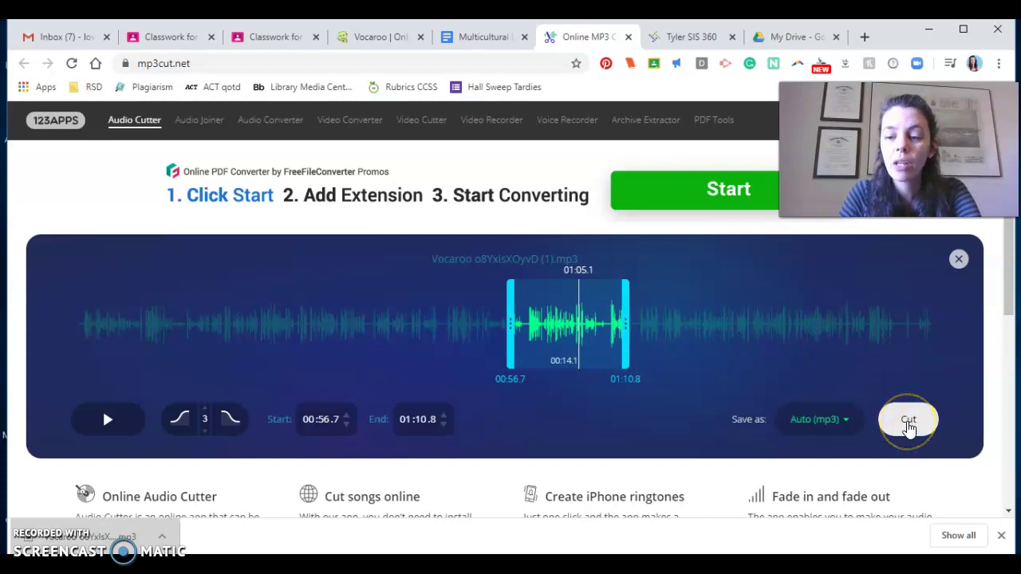
# Keep the Auto (mp3) output format, cut the 14.1-second selection, and save it as an mp3.
pyautogui.click(847, 421)
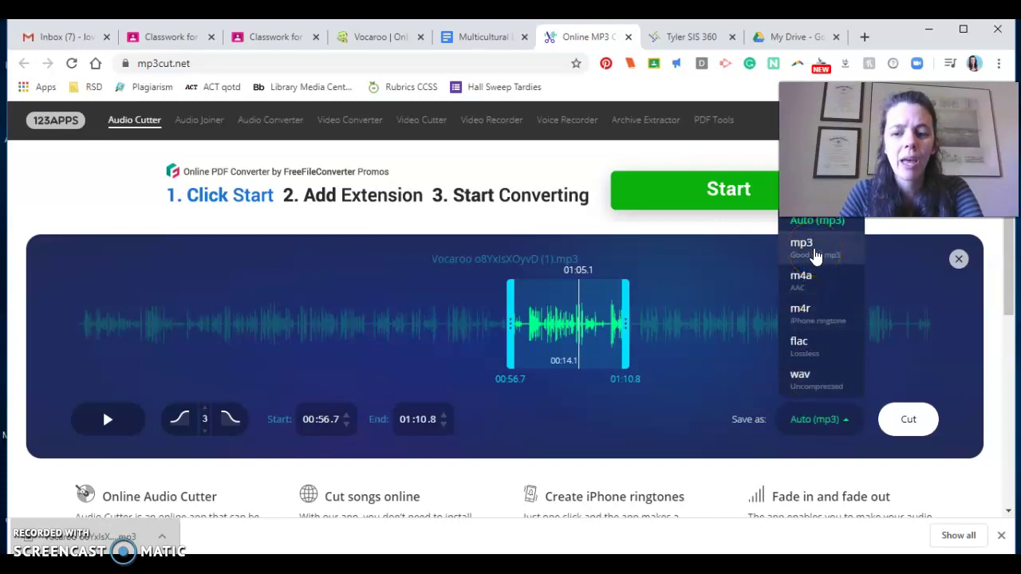
pyautogui.click(817, 366)
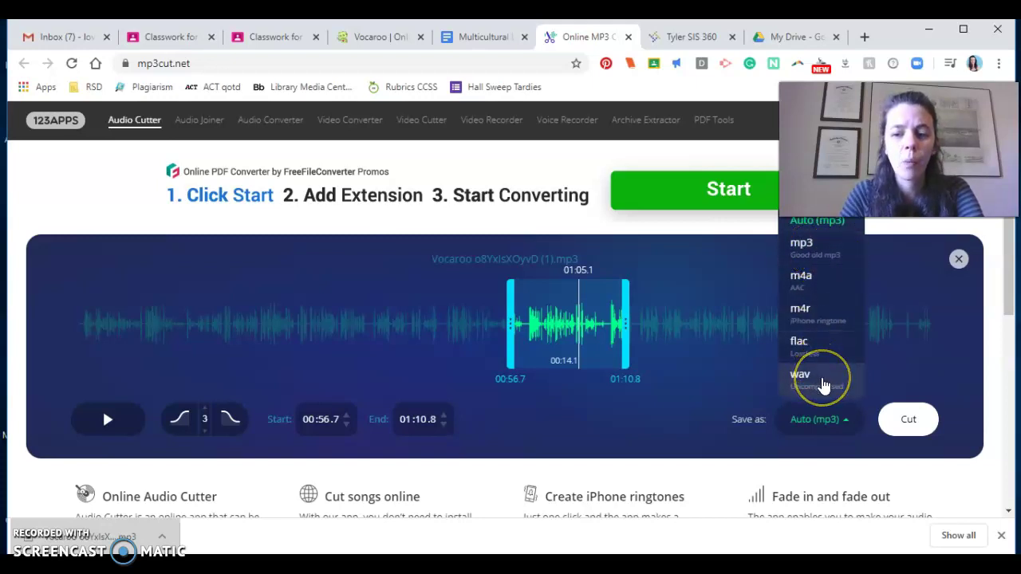
pyautogui.click(901, 418)
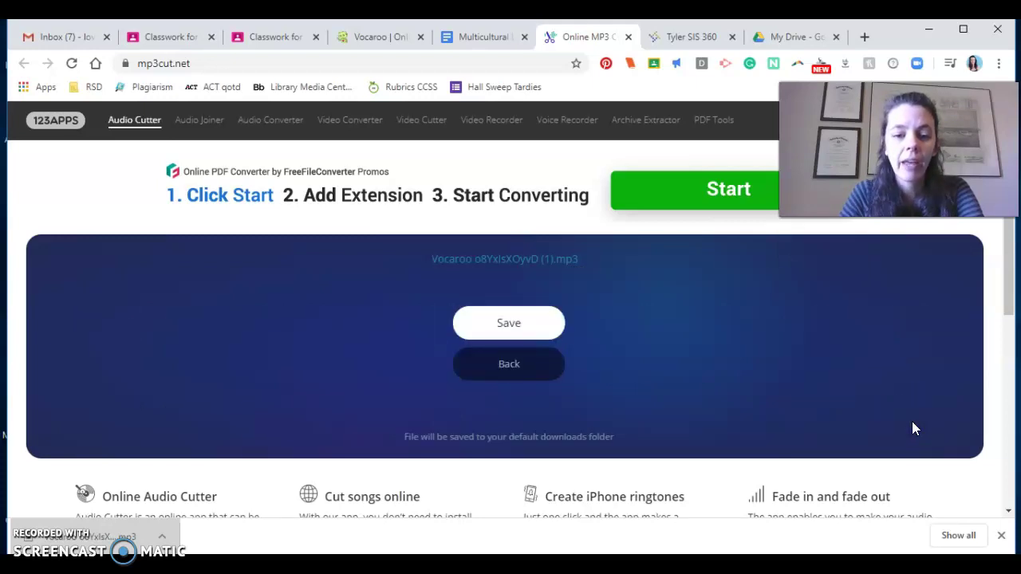
pyautogui.click(514, 324)
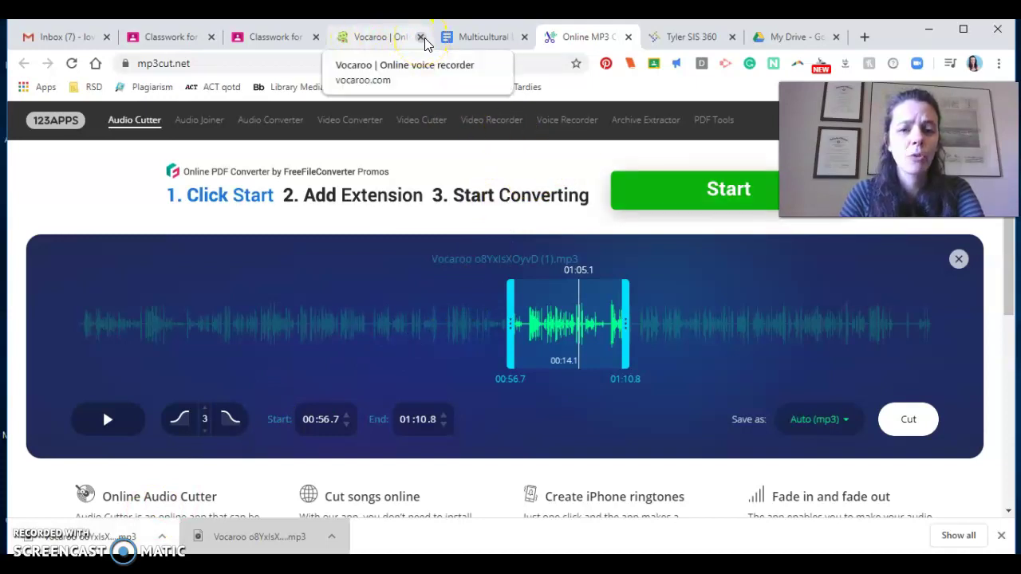
# Return to the Multicultural Lit & Film 4/13–4/17 schedule doc and dismiss the mp3cut.net link preview.
pyautogui.click(467, 37)
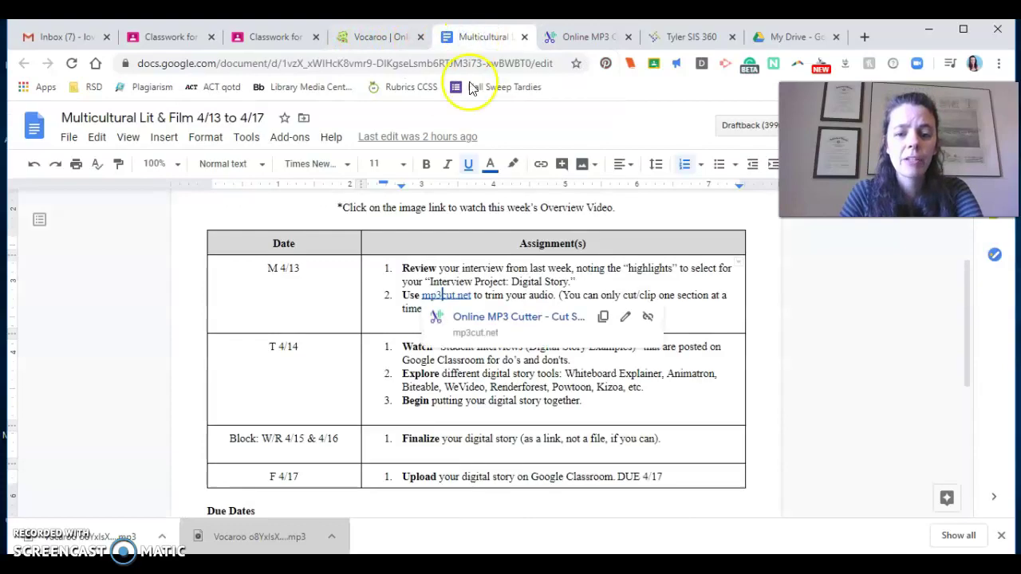
pyautogui.click(704, 303)
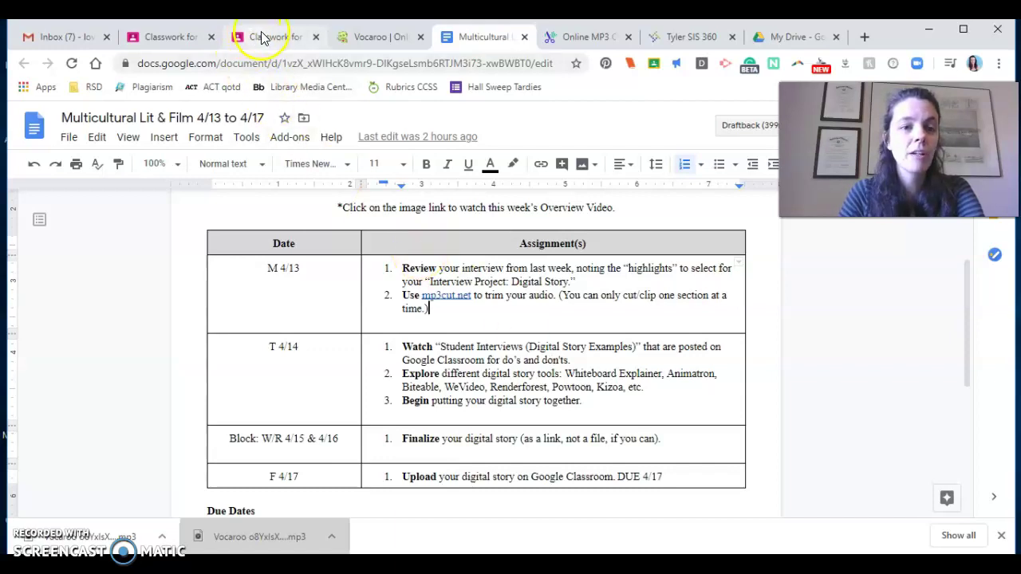
# Switch to the Student Interviews (Digital Story Examples) assignment and browse its digital story tools and attachments.
pyautogui.click(290, 38)
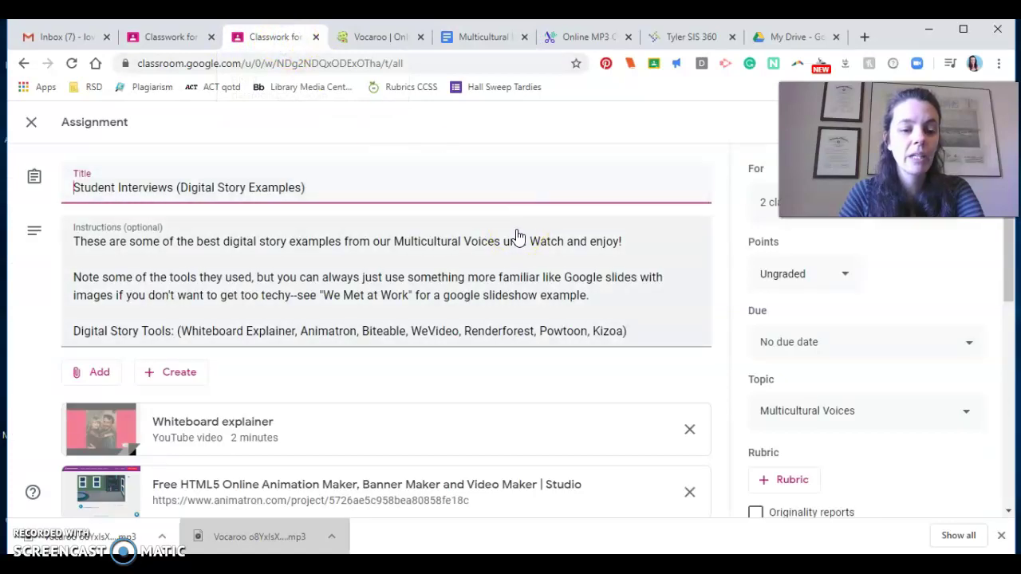
pyautogui.scroll(-3, 517, 237)
pyautogui.scroll(2, 516, 233)
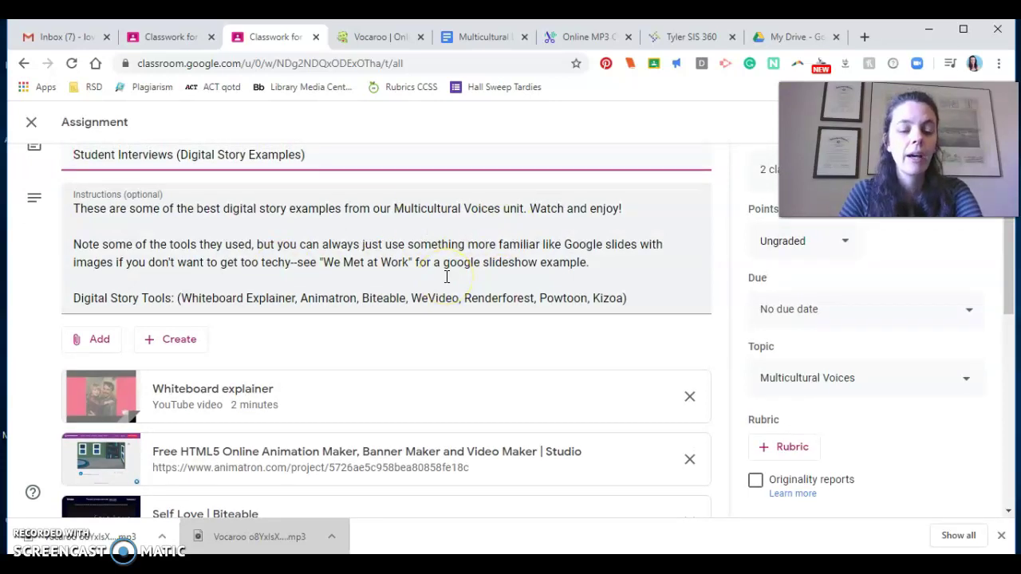
pyautogui.scroll(-3, 447, 276)
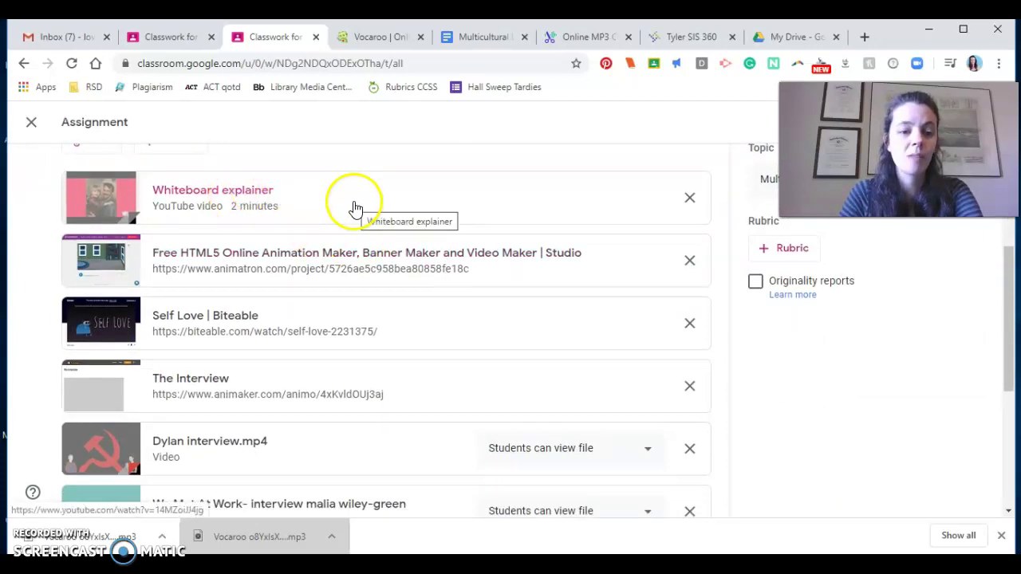
pyautogui.scroll(-2, 349, 269)
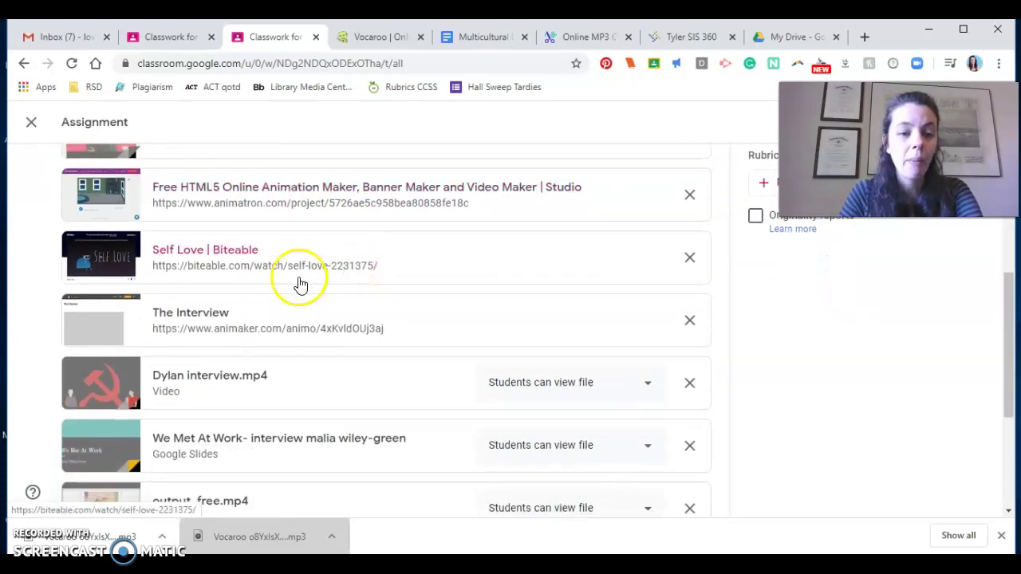
pyautogui.scroll(-2, 410, 276)
pyautogui.scroll(-1, 412, 276)
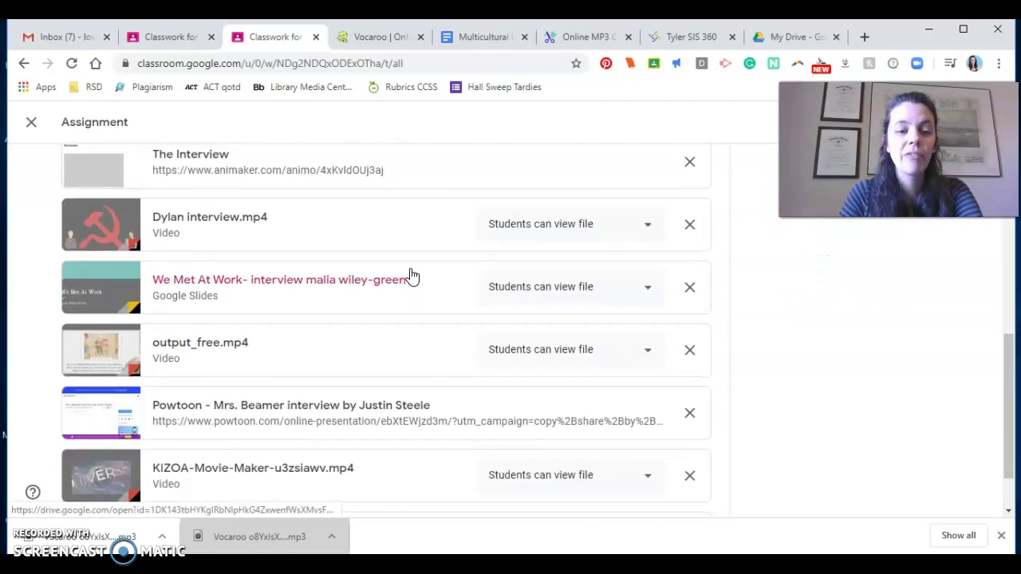
pyautogui.scroll(-1, 412, 274)
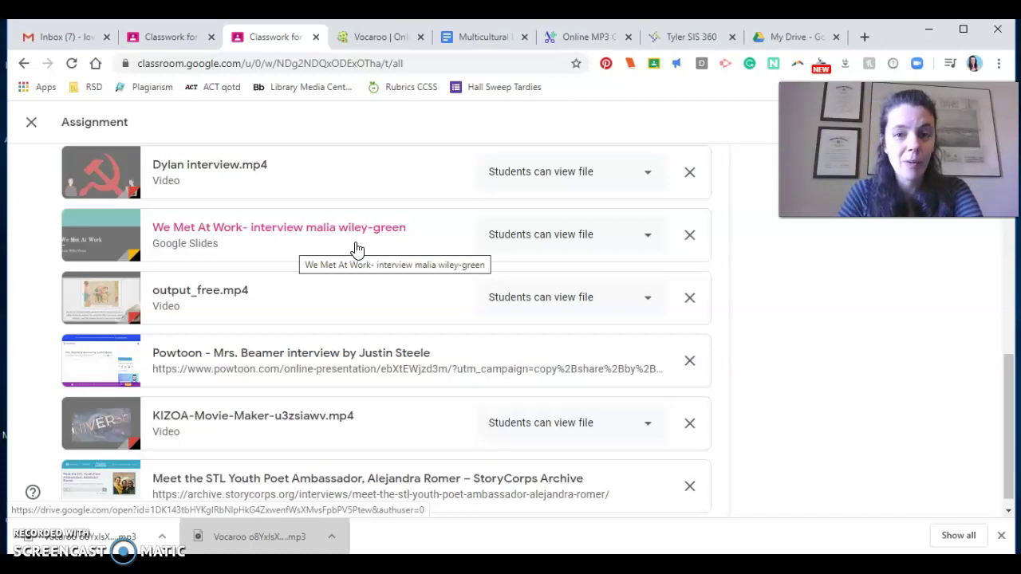
pyautogui.click(444, 240)
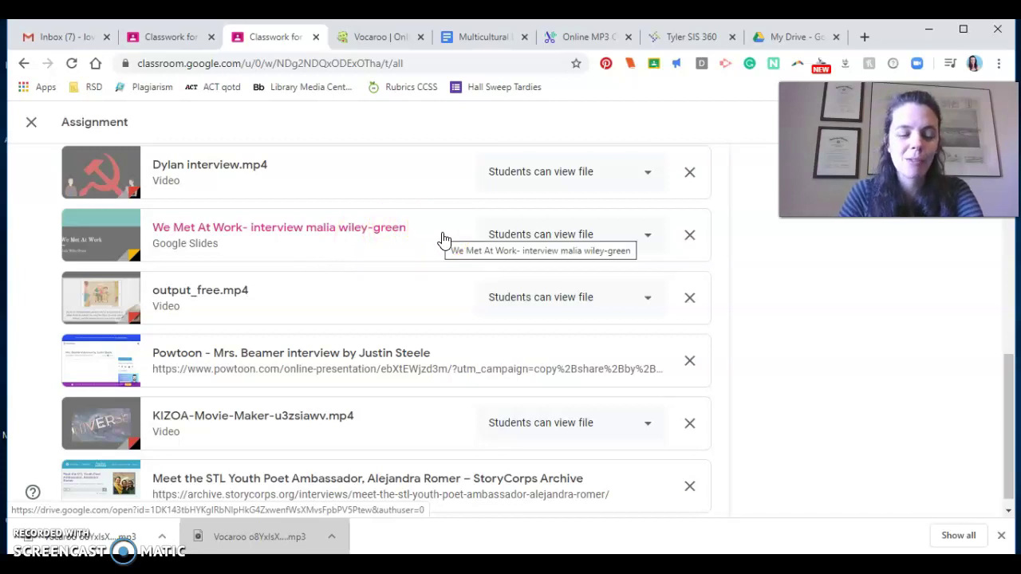
pyautogui.scroll(-1, 444, 240)
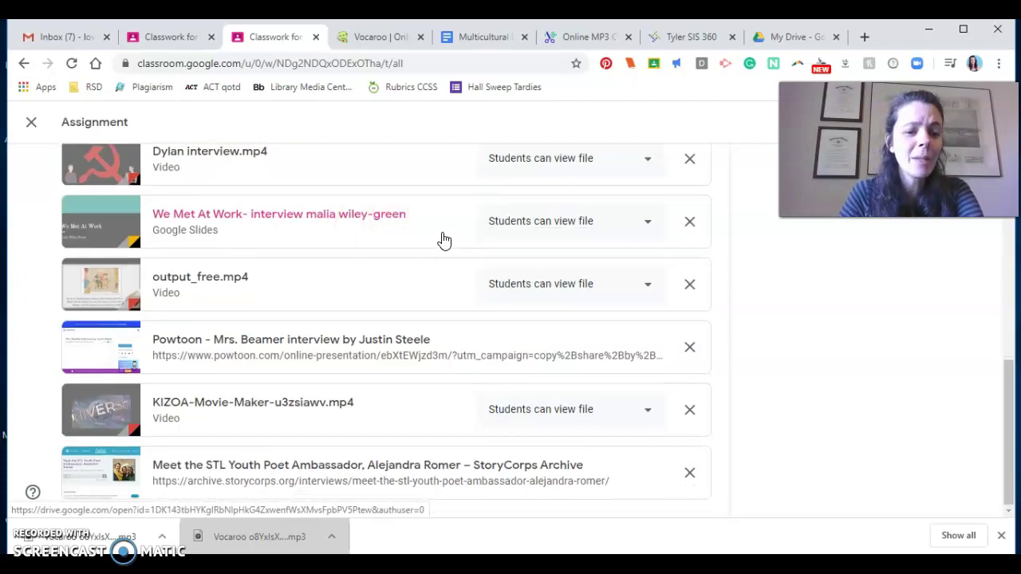
pyautogui.scroll(4, 445, 240)
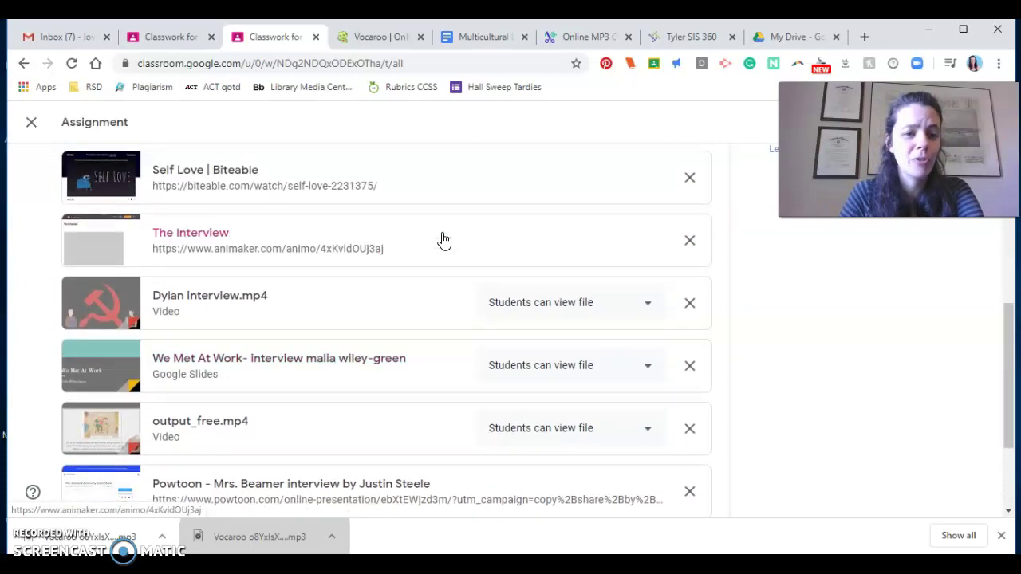
pyautogui.scroll(3, 444, 240)
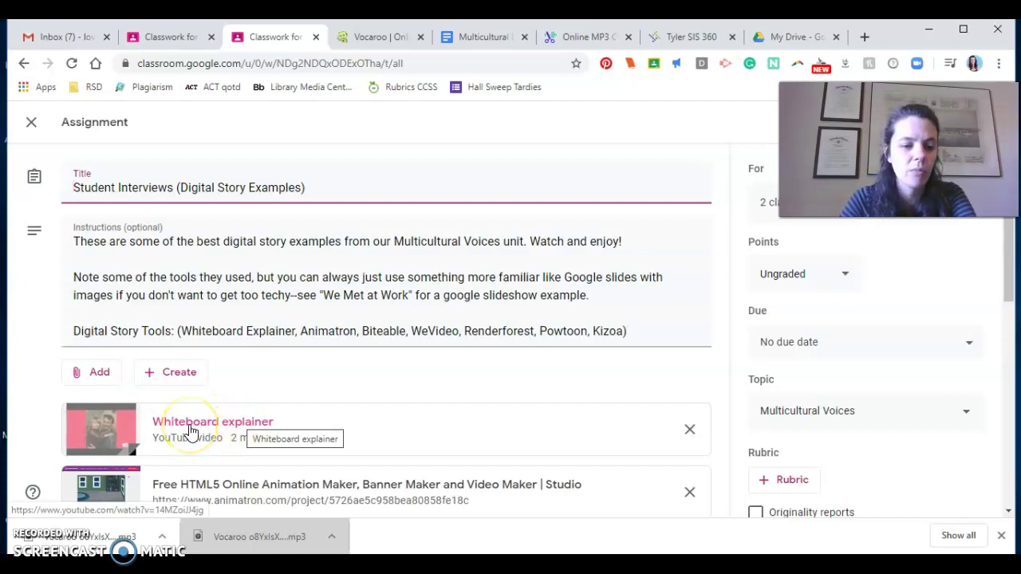
# Open the Whiteboard explainer video, play it briefly, then pause and dismiss the suggested videos.
pyautogui.click(189, 426)
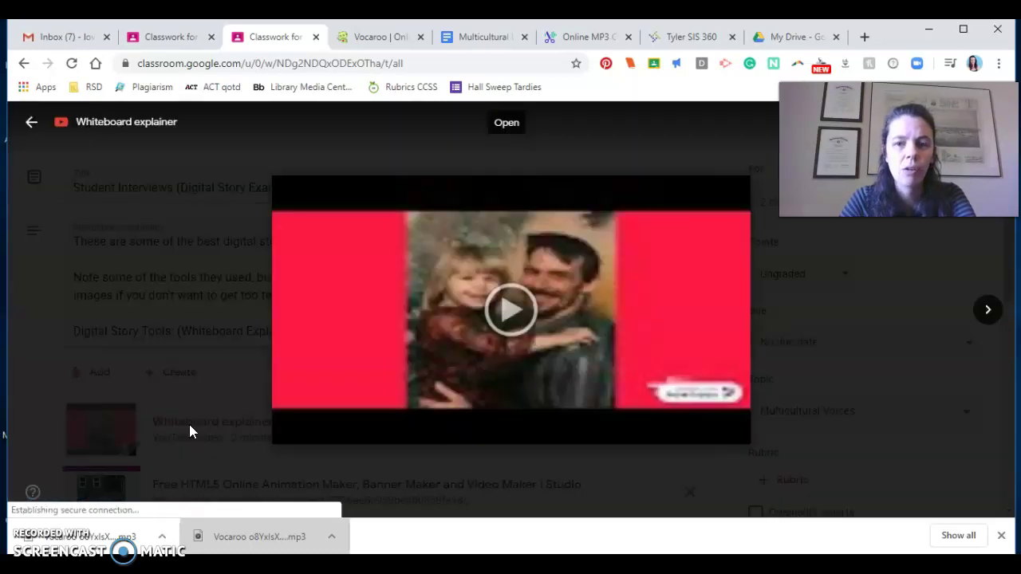
pyautogui.click(511, 323)
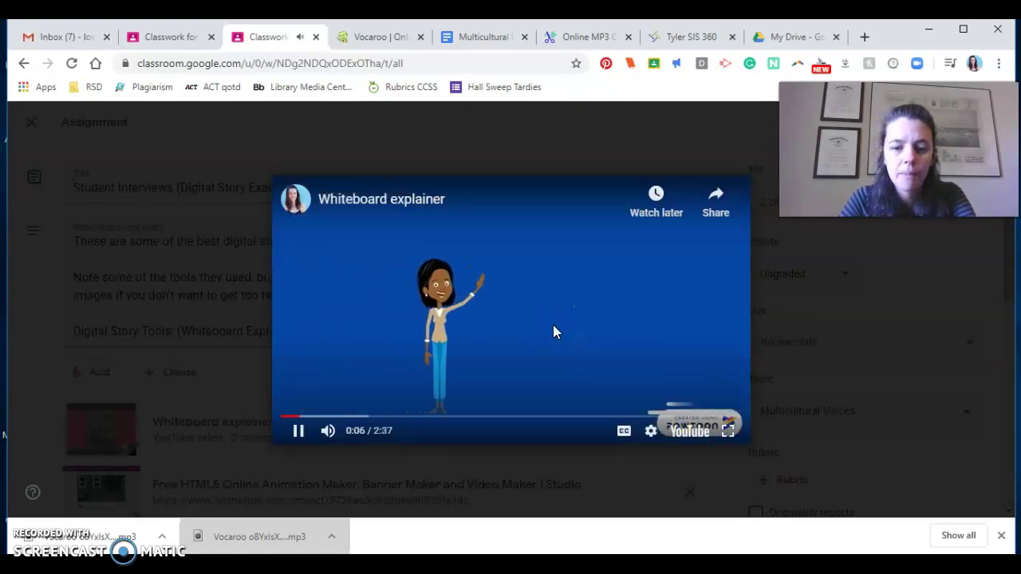
pyautogui.click(444, 336)
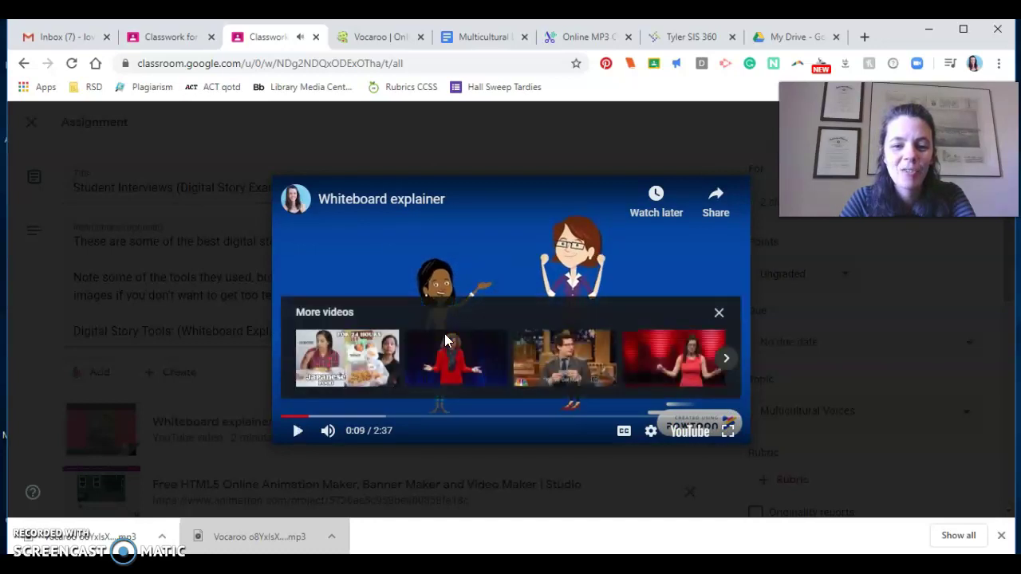
pyautogui.click(718, 316)
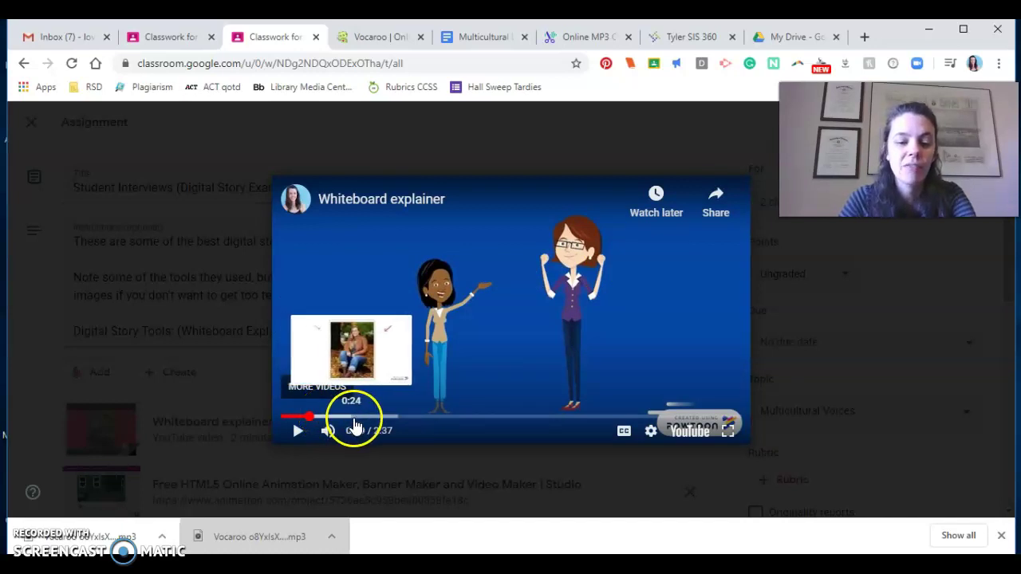
# Skip through the video to 0:33, 0:46, 1:00 and 1:20, then play and pause at 1:29.
pyautogui.click(379, 425)
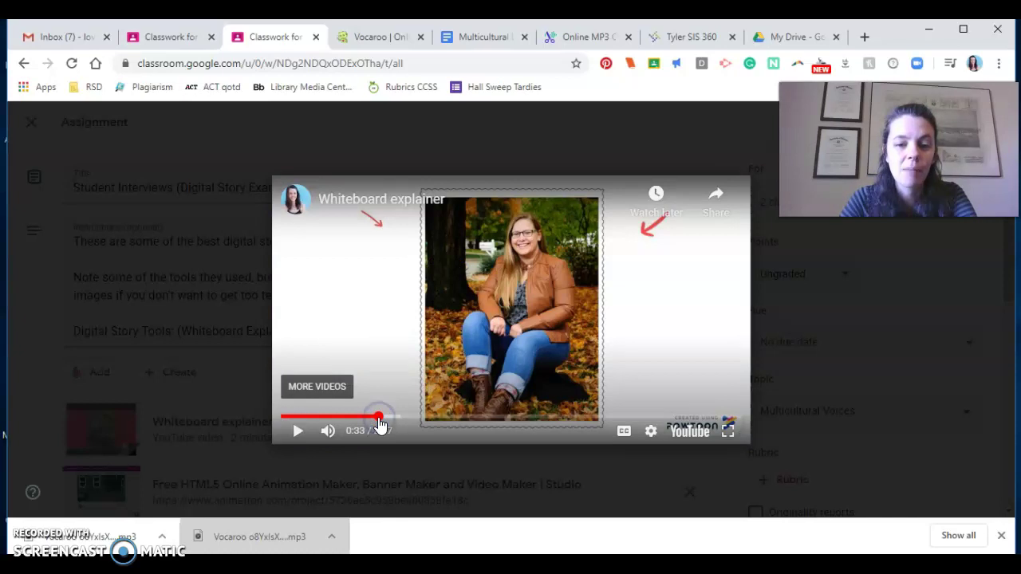
pyautogui.click(420, 425)
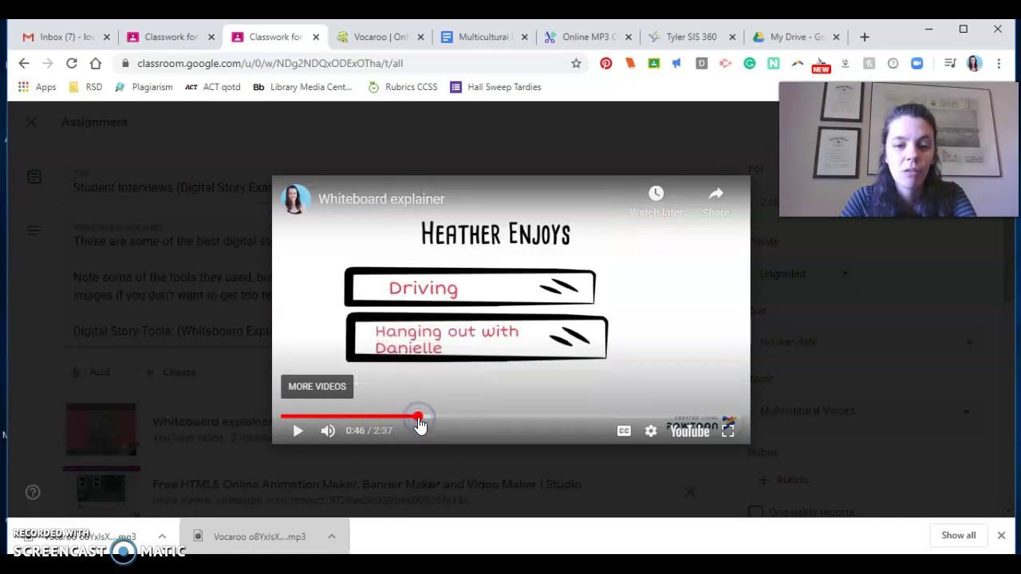
pyautogui.click(460, 421)
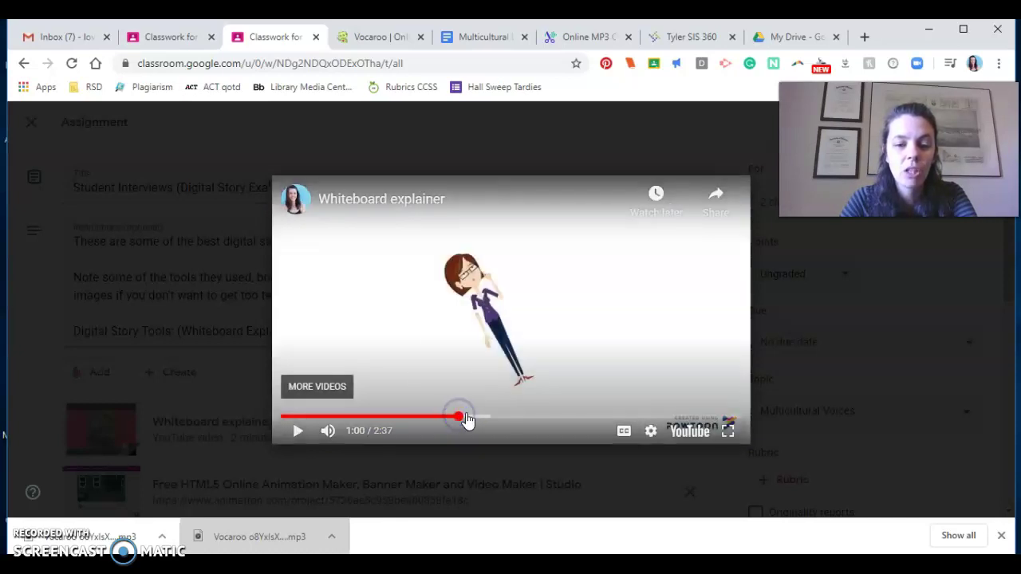
pyautogui.click(517, 421)
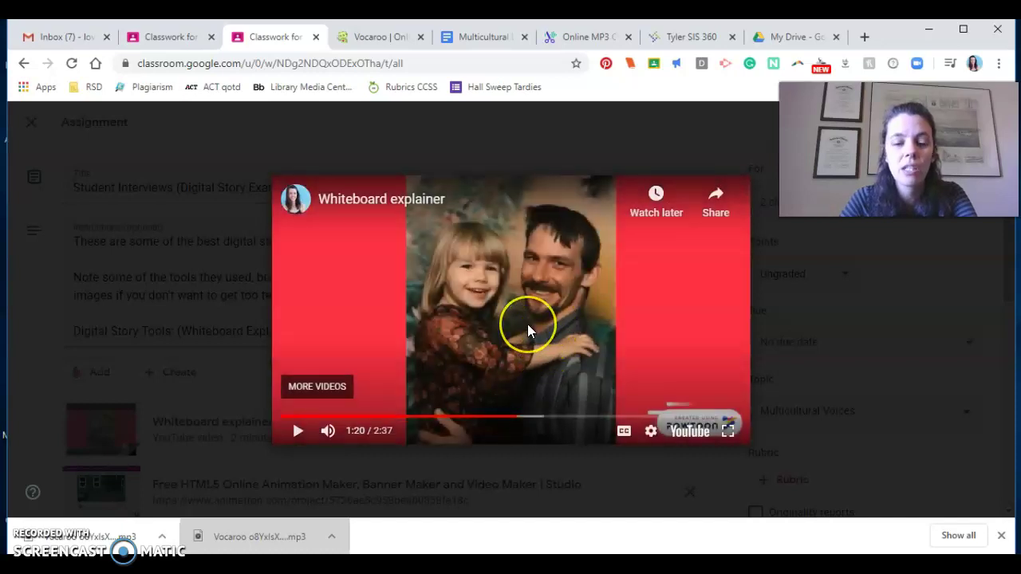
pyautogui.click(514, 319)
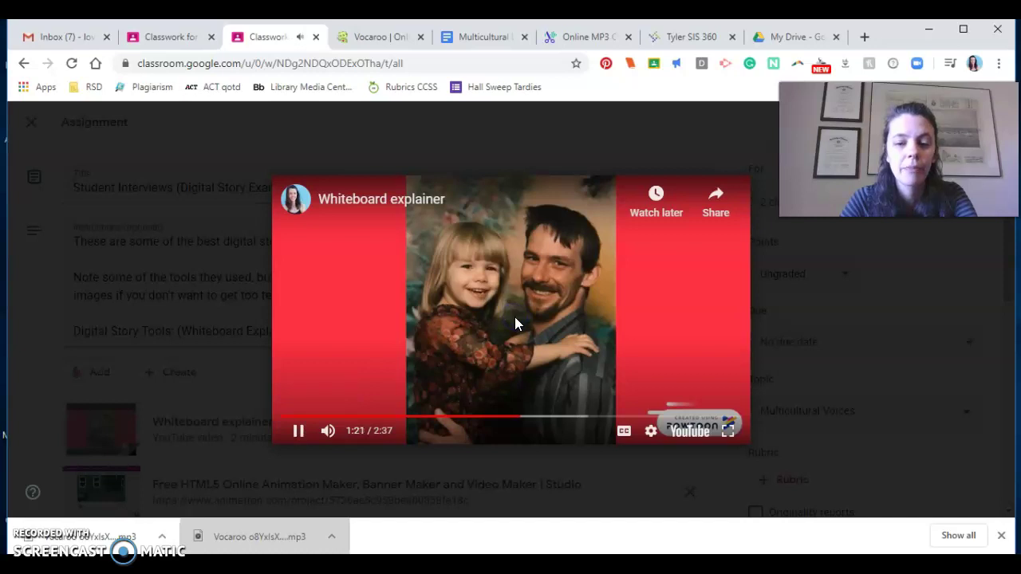
pyautogui.click(303, 430)
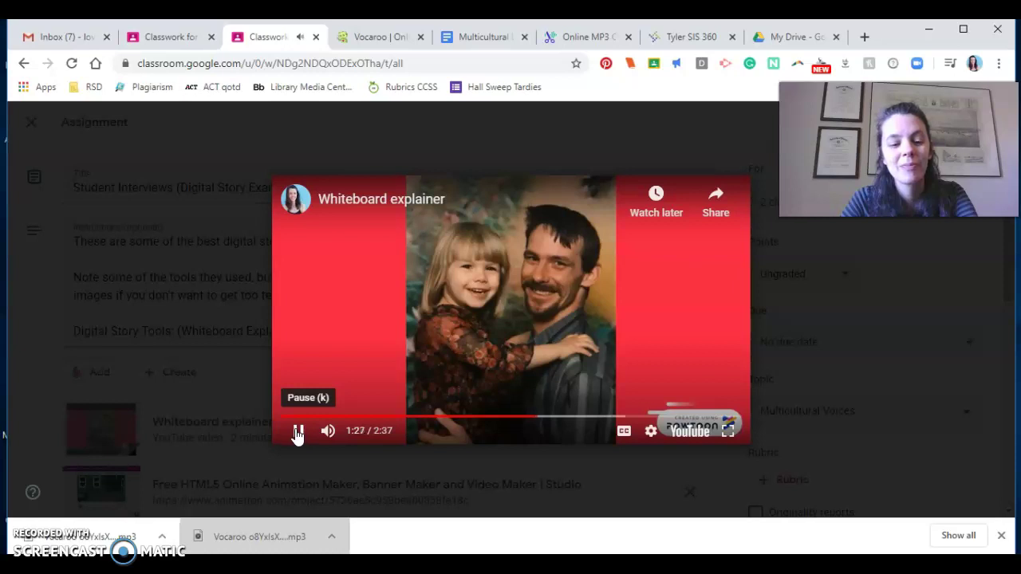
pyautogui.click(297, 433)
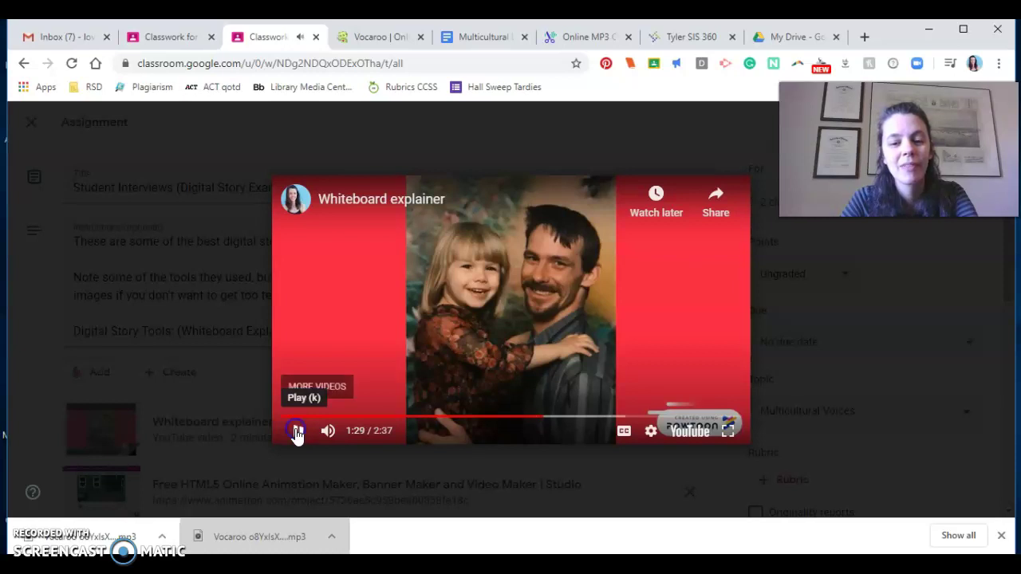
pyautogui.click(516, 302)
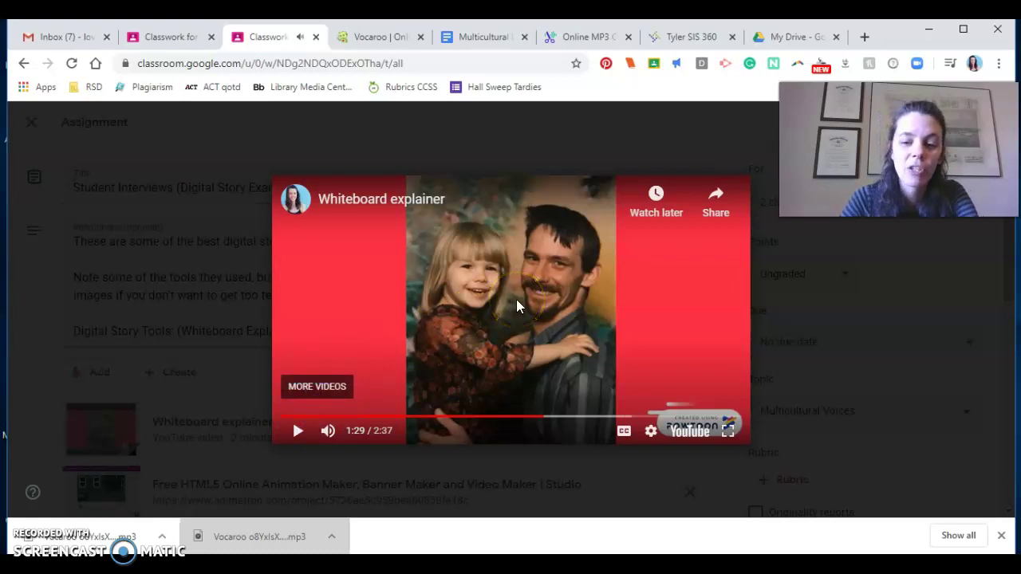
pyautogui.click(213, 336)
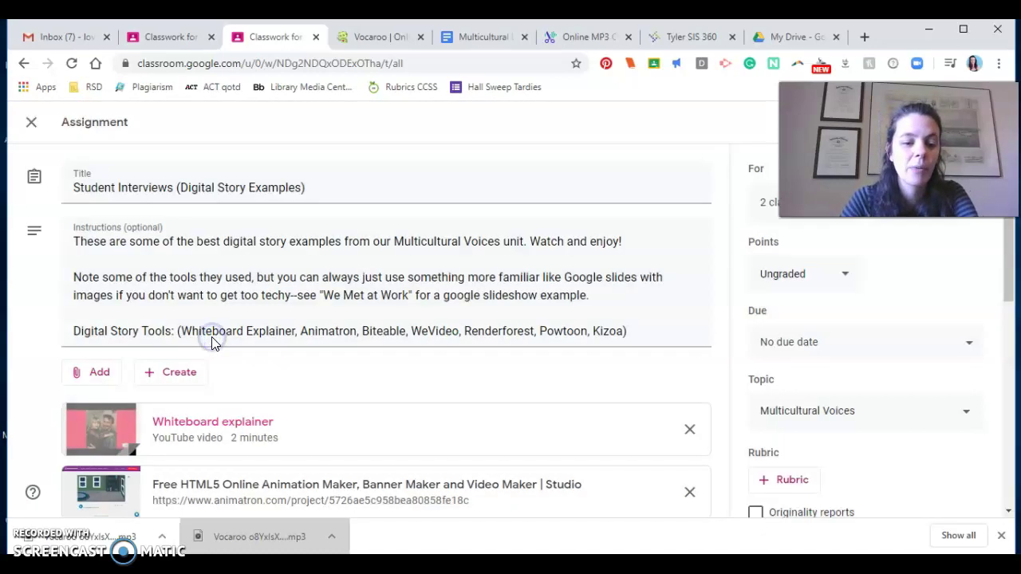
pyautogui.scroll(-3, 212, 339)
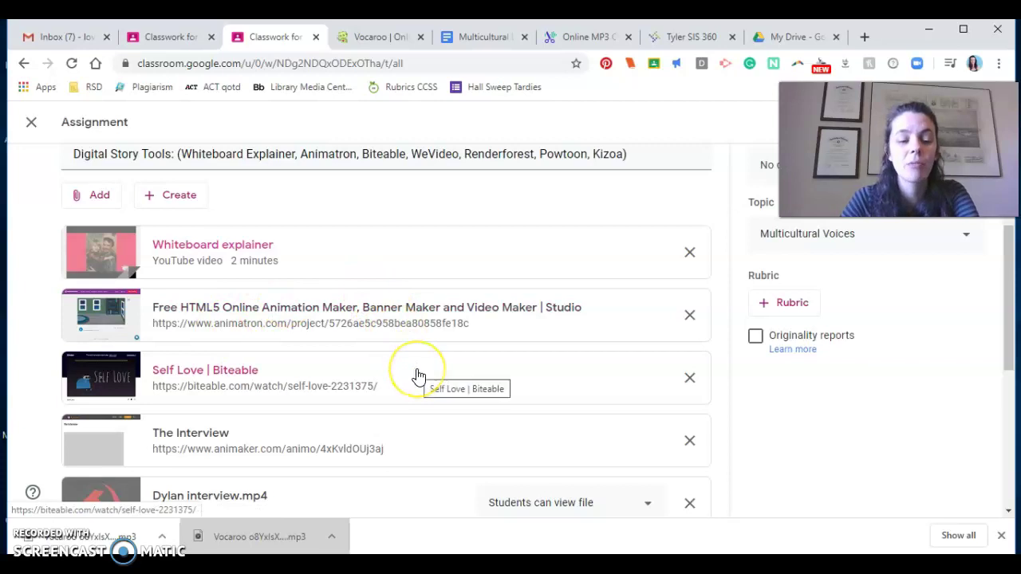
pyautogui.scroll(-1, 419, 376)
pyautogui.scroll(-3, 419, 376)
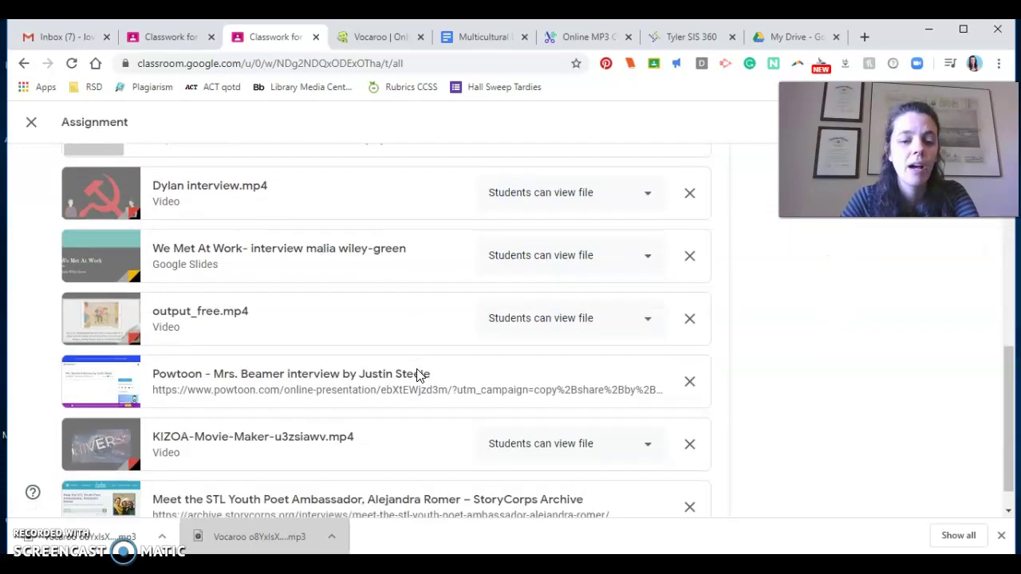
pyautogui.scroll(10, 418, 375)
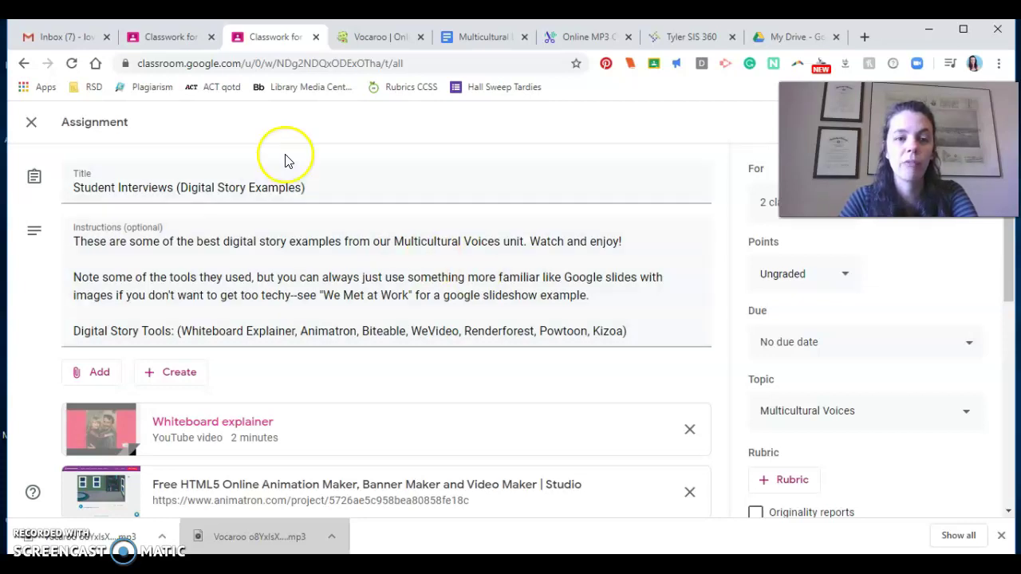
# Switch to the Interview Project: Digital Story assignment (20 points, due Apr 17) and scroll to its mp3cut.net link.
pyautogui.click(173, 38)
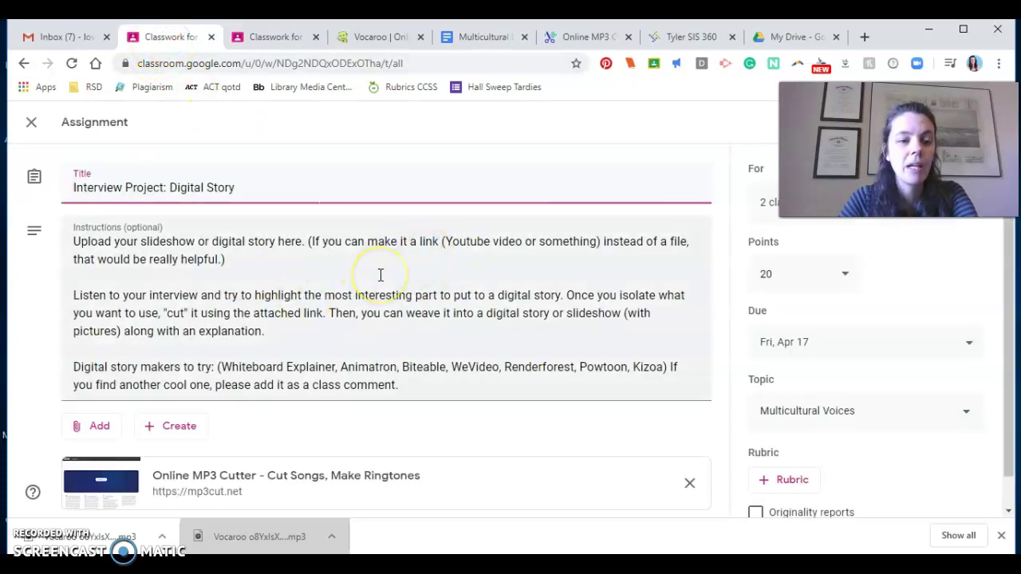
pyautogui.scroll(-1, 380, 275)
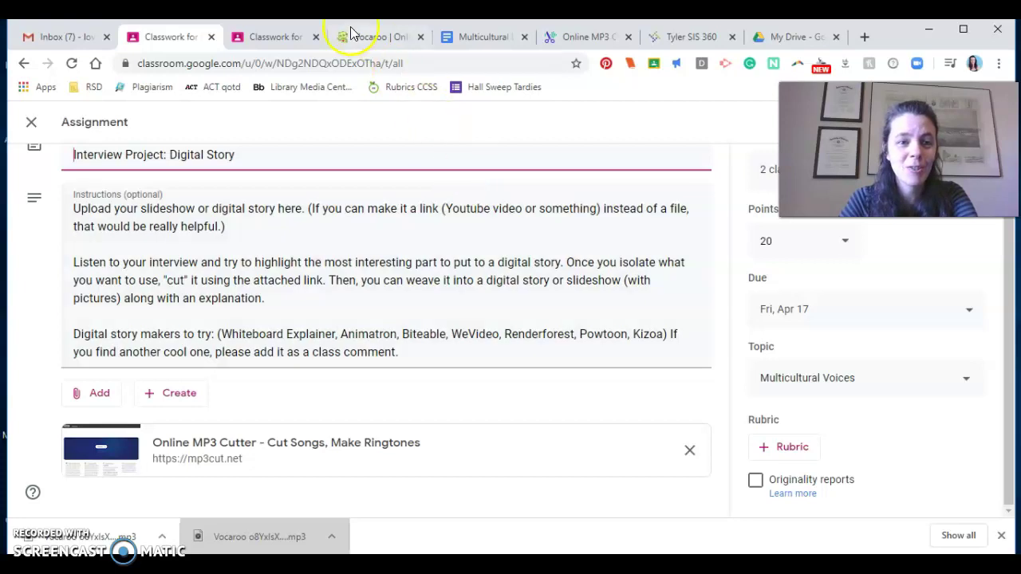
# Return to the Student Interviews (Digital Story Examples) assignment and skim its example story attachments.
pyautogui.click(261, 38)
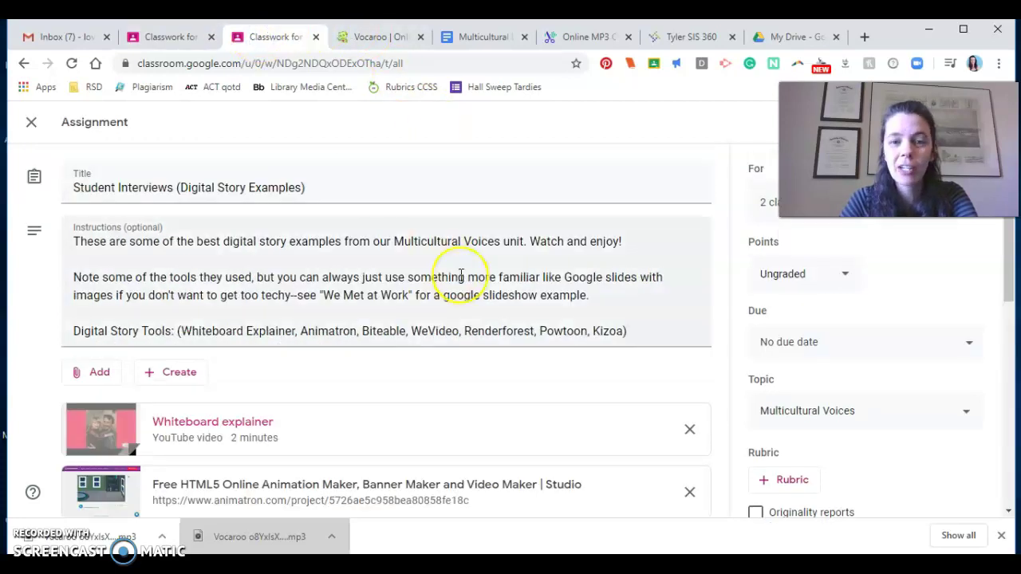
pyautogui.scroll(-4, 461, 275)
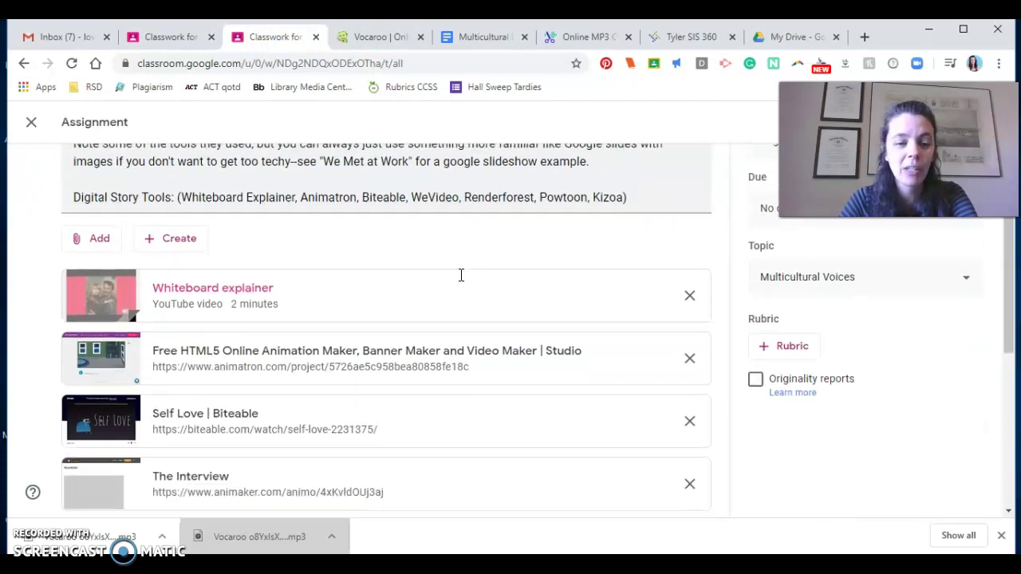
pyautogui.scroll(-2, 461, 282)
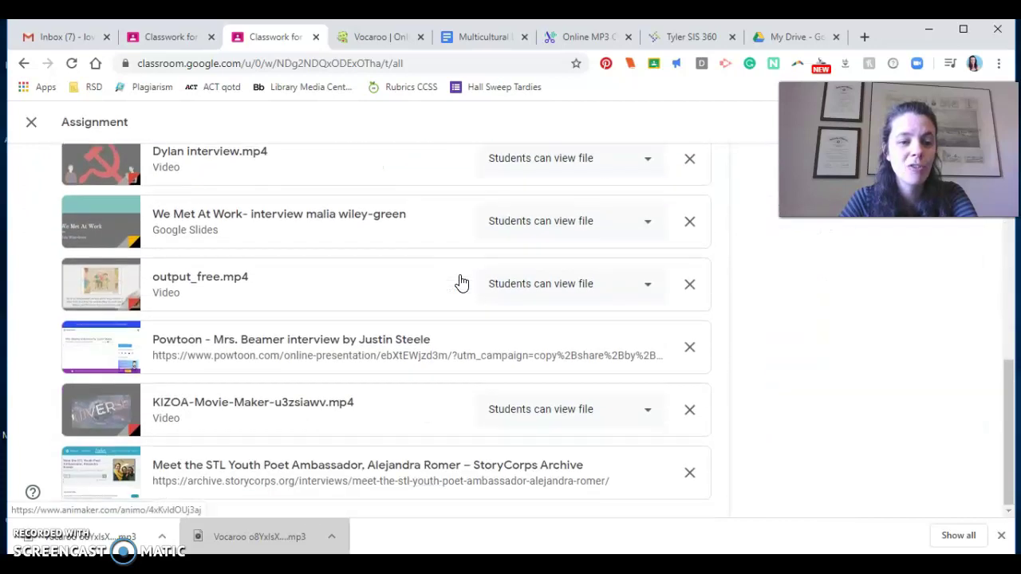
pyautogui.scroll(6, 461, 282)
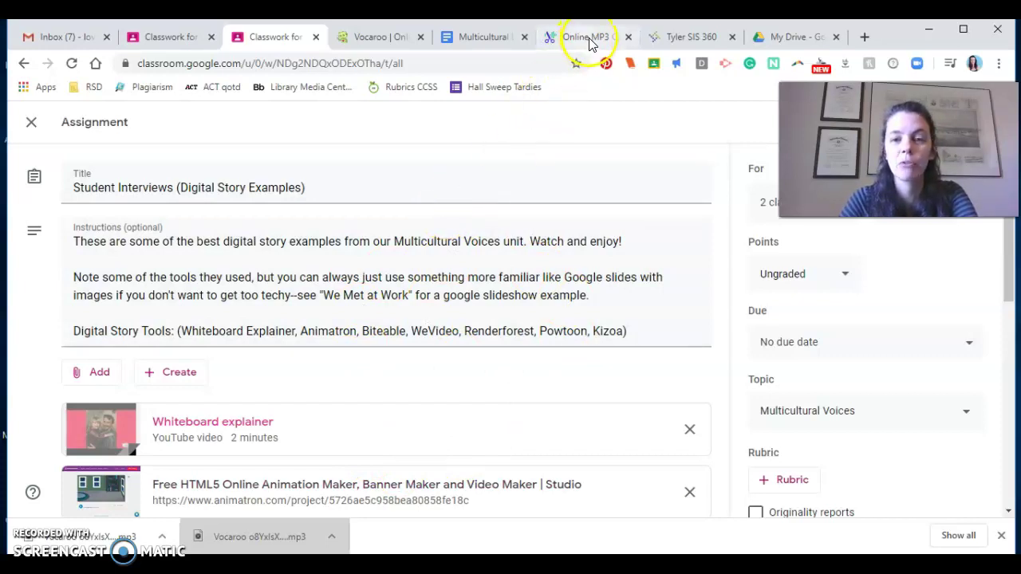
# Review the 4/13–4/17 schedule table through Friday's upload step and the 11:59 PM digital story deadline.
pyautogui.click(495, 42)
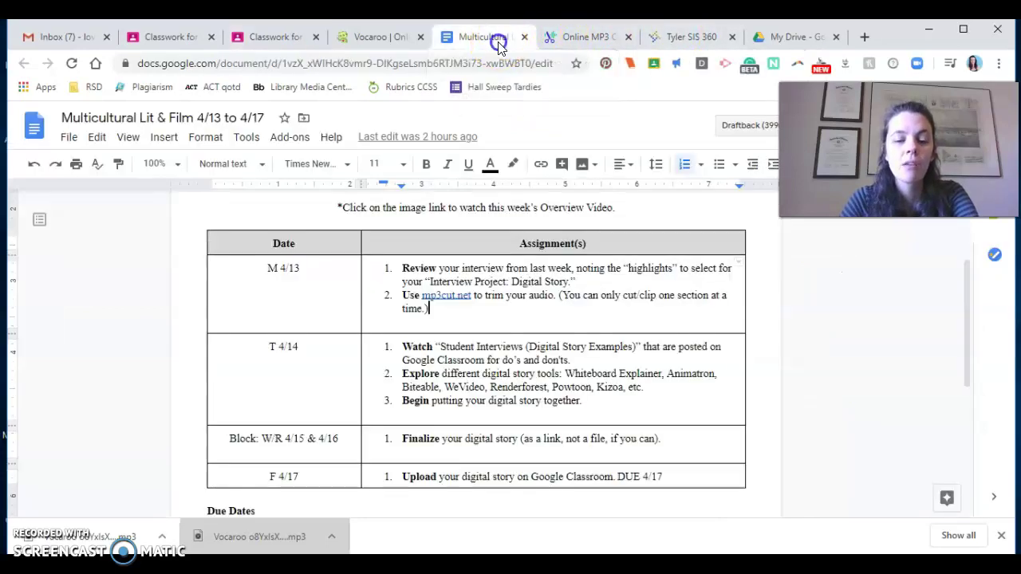
pyautogui.scroll(-1, 576, 329)
pyautogui.scroll(-1, 575, 328)
pyautogui.scroll(1, 576, 328)
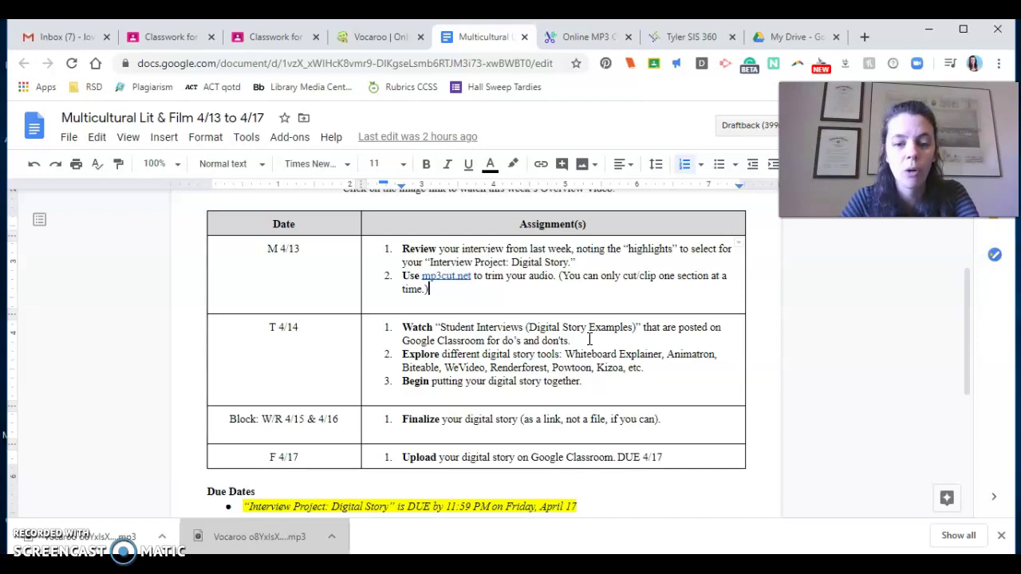
pyautogui.scroll(-1, 589, 339)
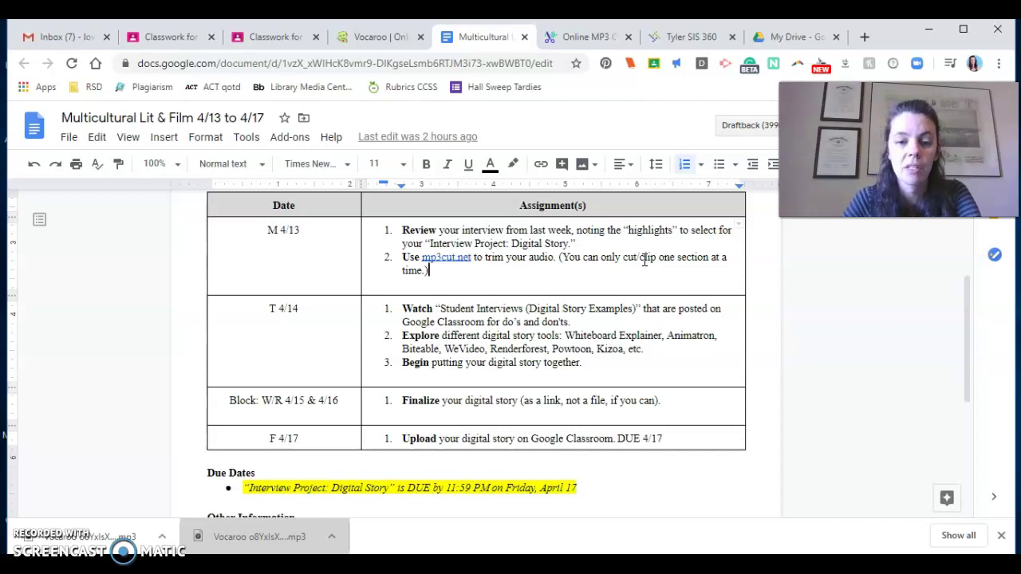
pyautogui.scroll(-1, 662, 356)
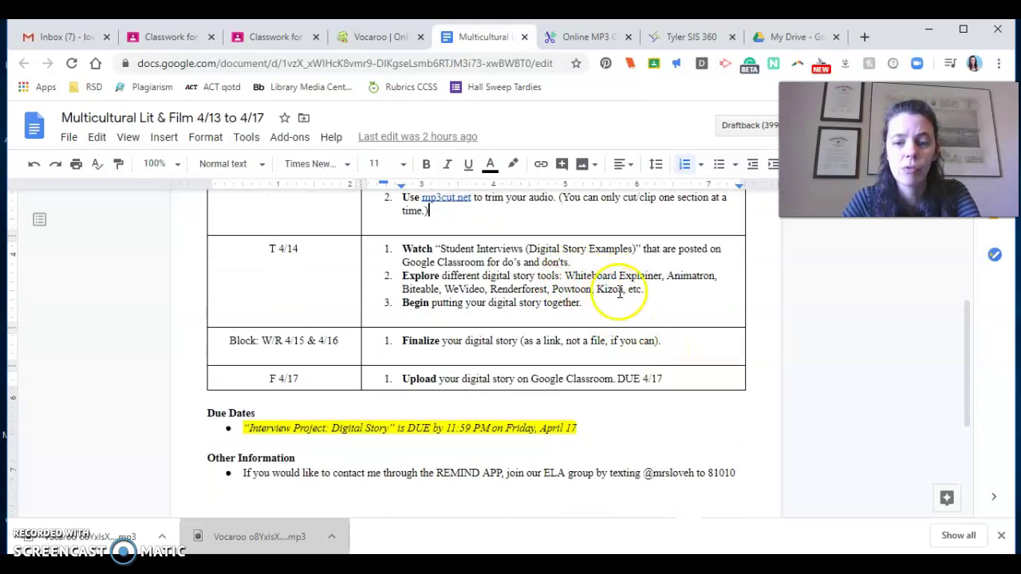
pyautogui.scroll(-1, 645, 290)
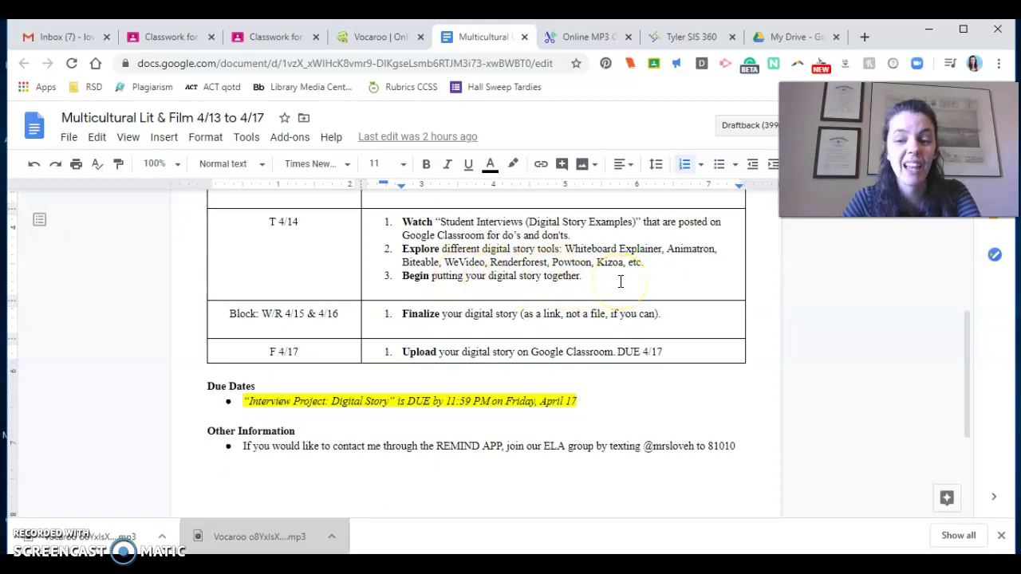
pyautogui.scroll(-1, 620, 281)
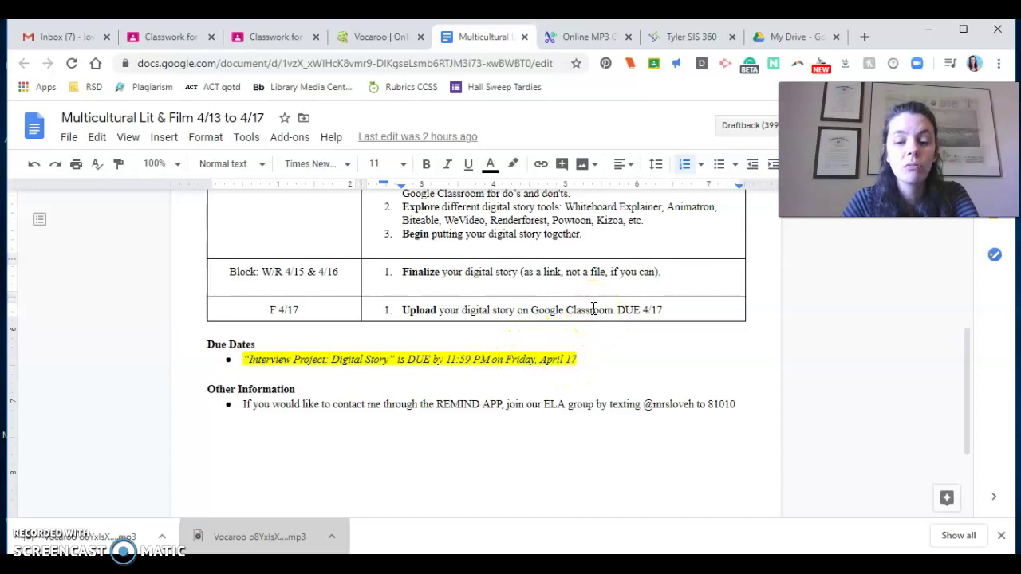
pyautogui.scroll(5, 593, 308)
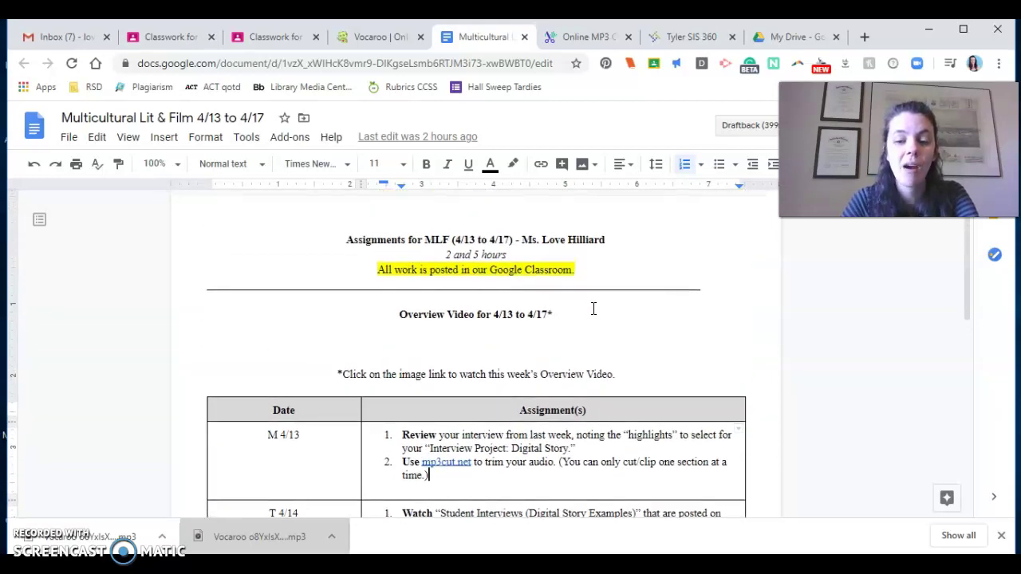
pyautogui.scroll(-5, 594, 309)
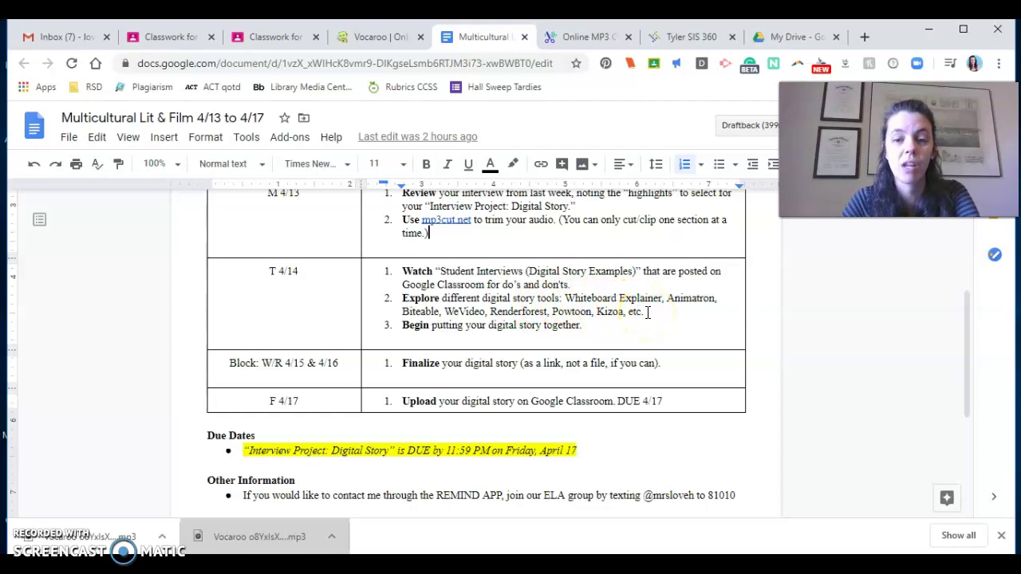
pyautogui.scroll(3, 648, 313)
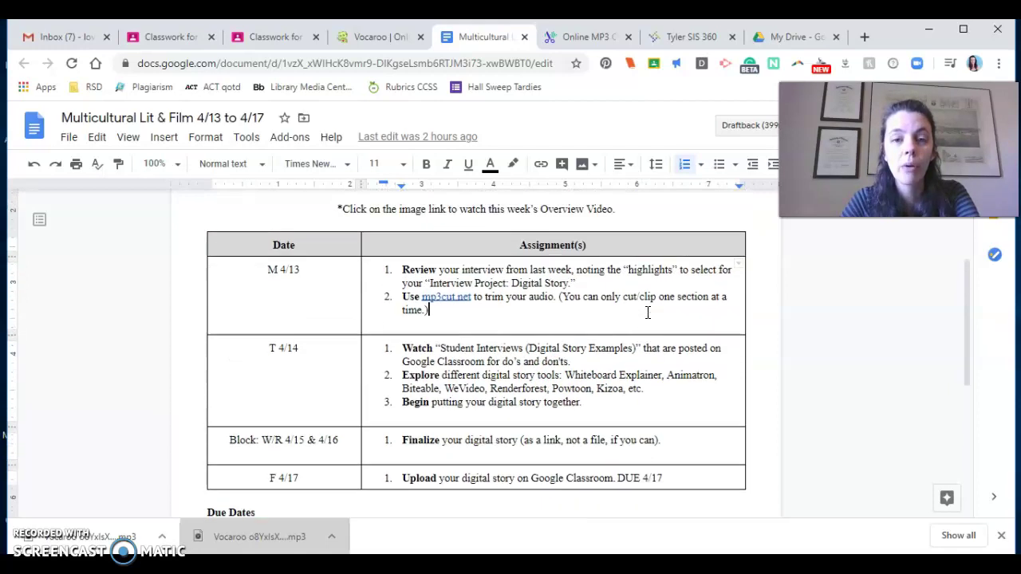
pyautogui.scroll(3, 648, 313)
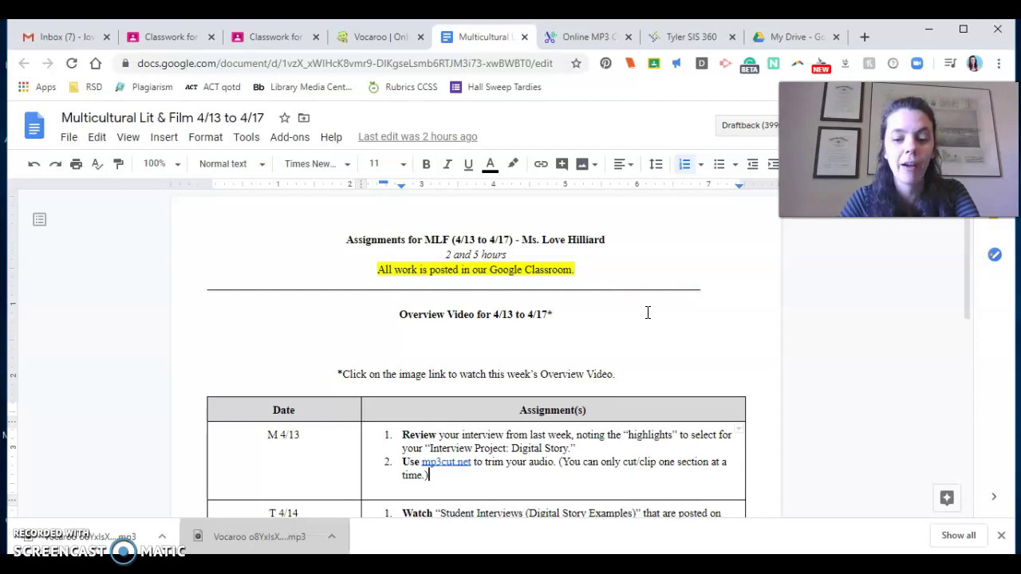
pyautogui.scroll(-3, 647, 312)
pyautogui.scroll(-2, 648, 313)
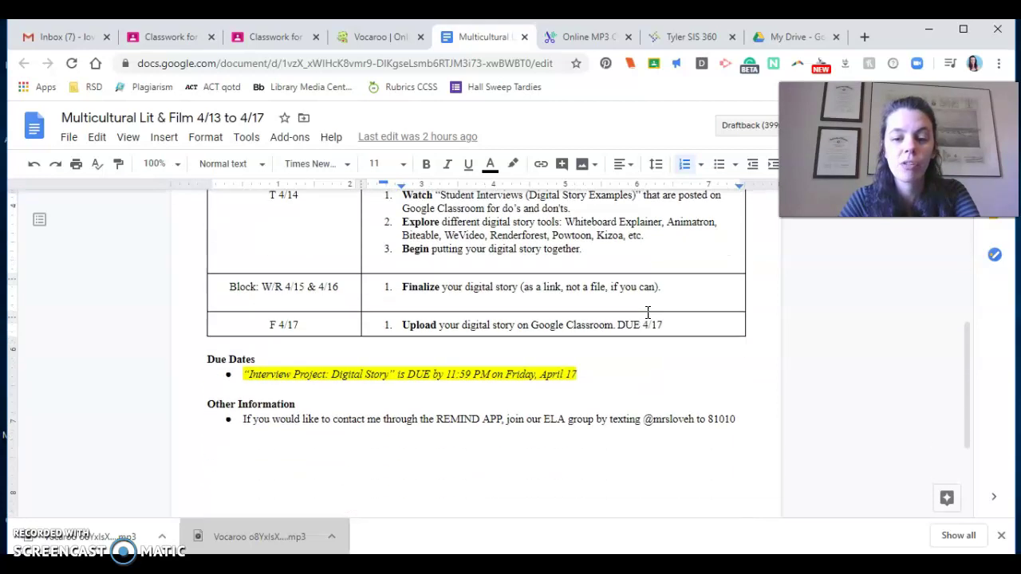
pyautogui.scroll(5, 648, 312)
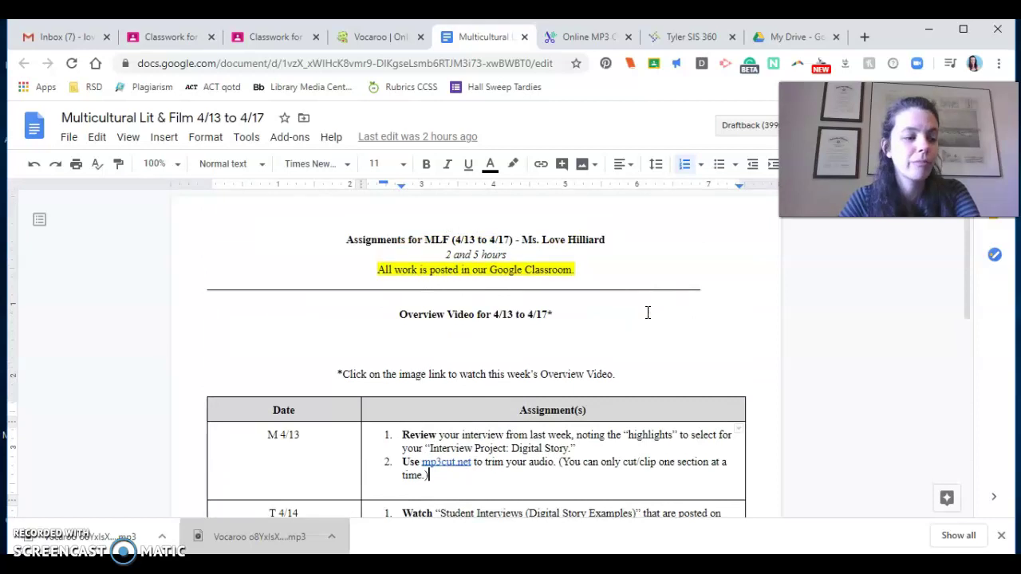